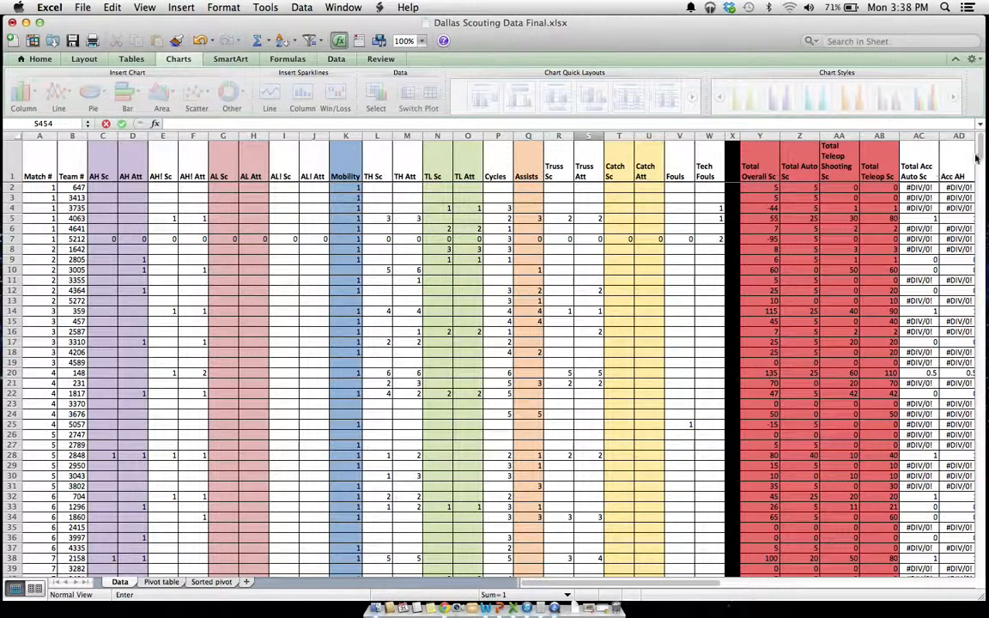
# Start a new record in row 454, the first empty row, with Match # 77 and Team # 148
pyautogui.moveTo(976, 158); pyautogui.dragTo(929, 486)
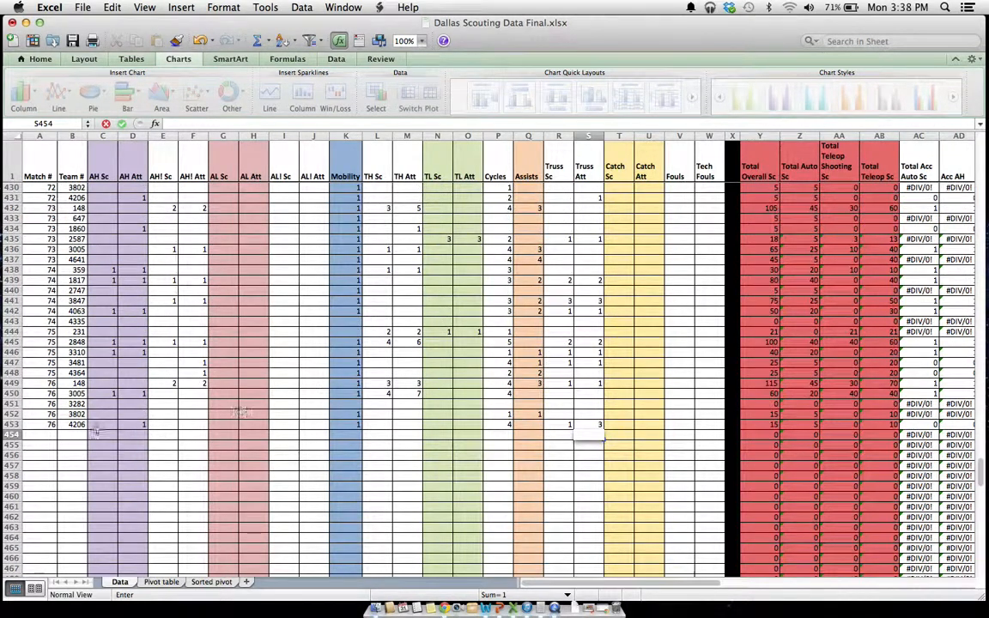
pyautogui.click(44, 436)
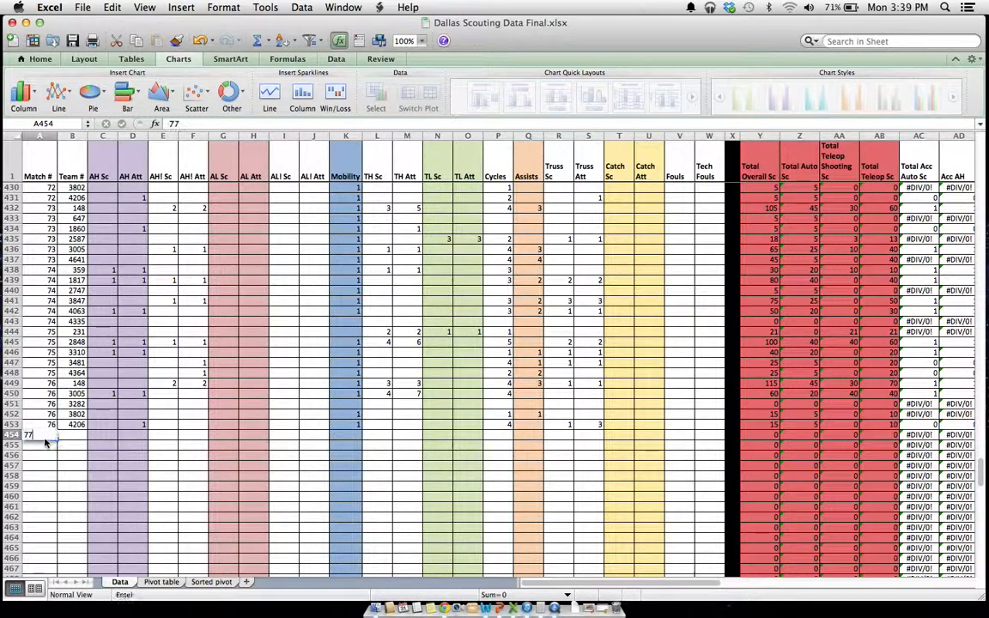
pyautogui.write('77')
pyautogui.press('Tab')
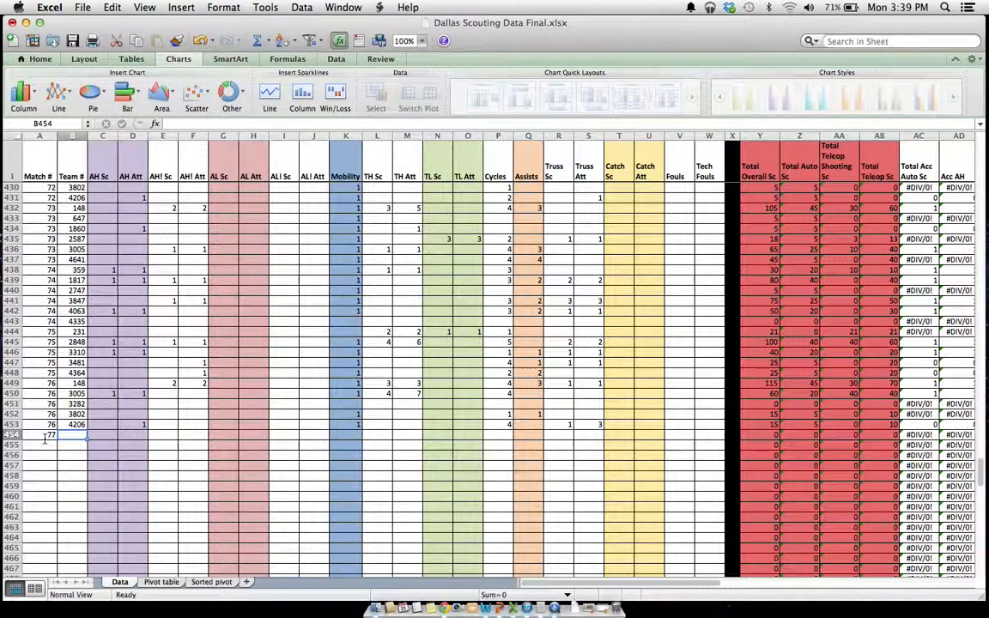
pyautogui.write('14')
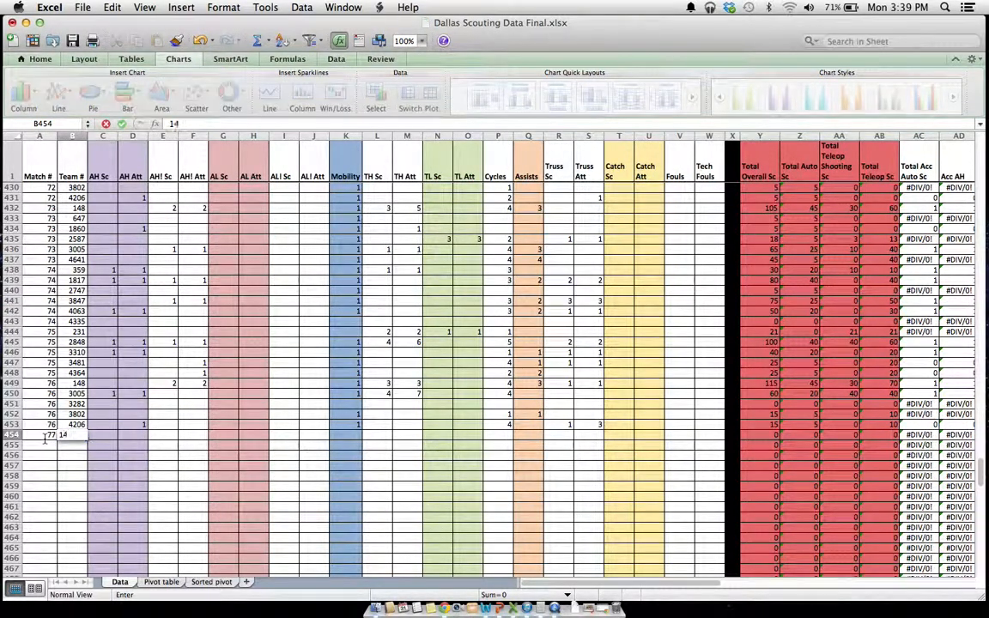
pyautogui.write('8')
pyautogui.press('Tab')
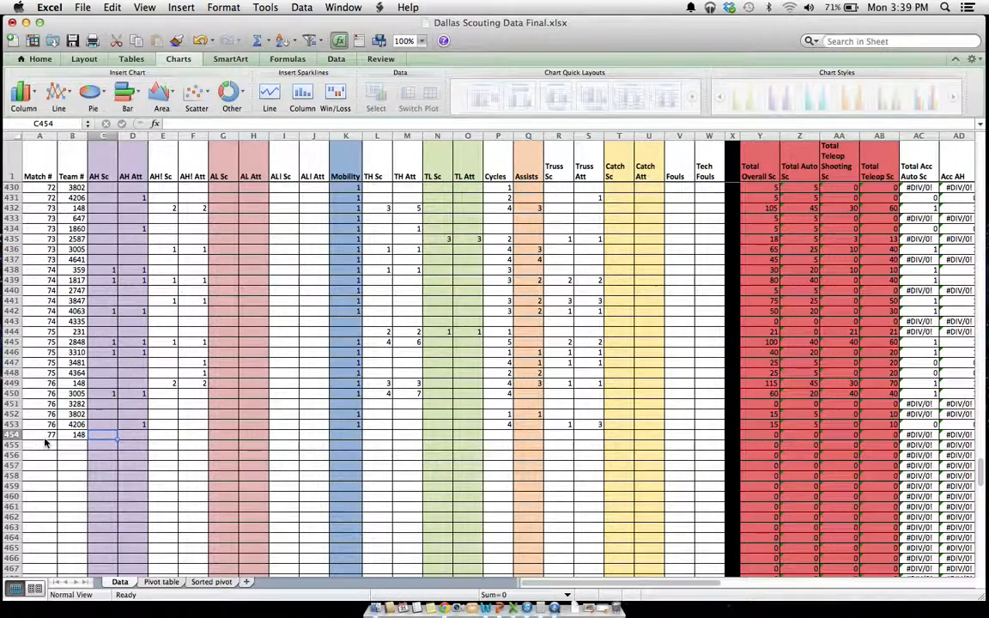
# Enter 1 for AH Sc and 1 for AH Att in row 454
pyautogui.write('1')
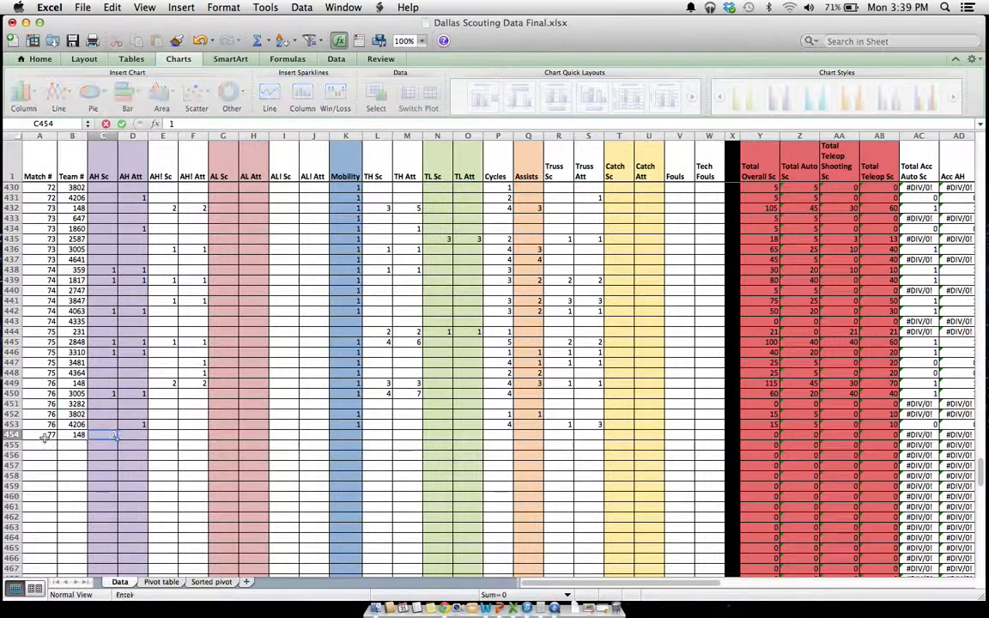
pyautogui.press('Tab')
pyautogui.write('1')
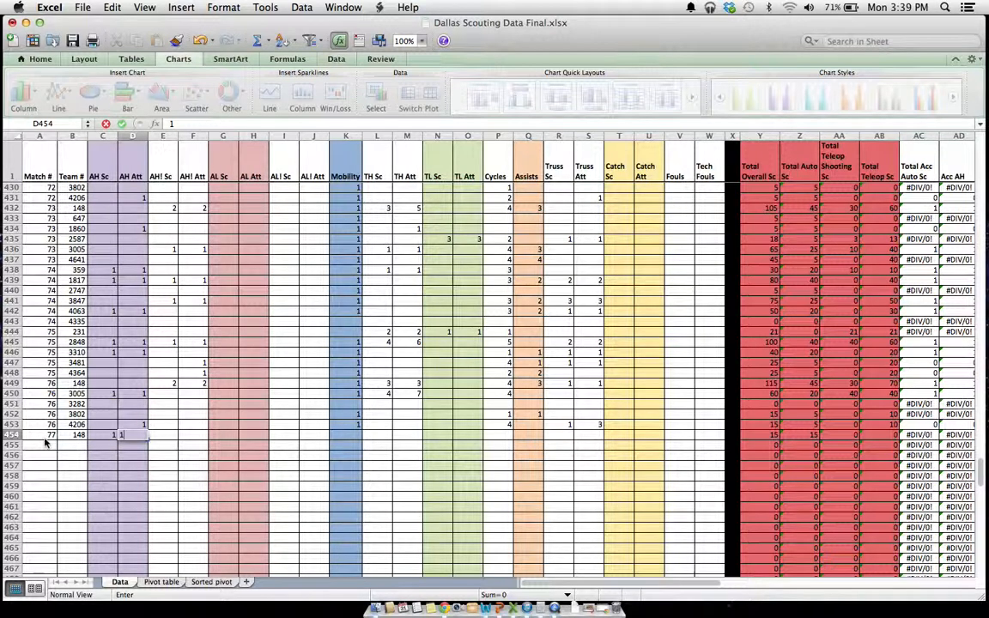
pyautogui.press('Tab')
pyautogui.press('Tab')
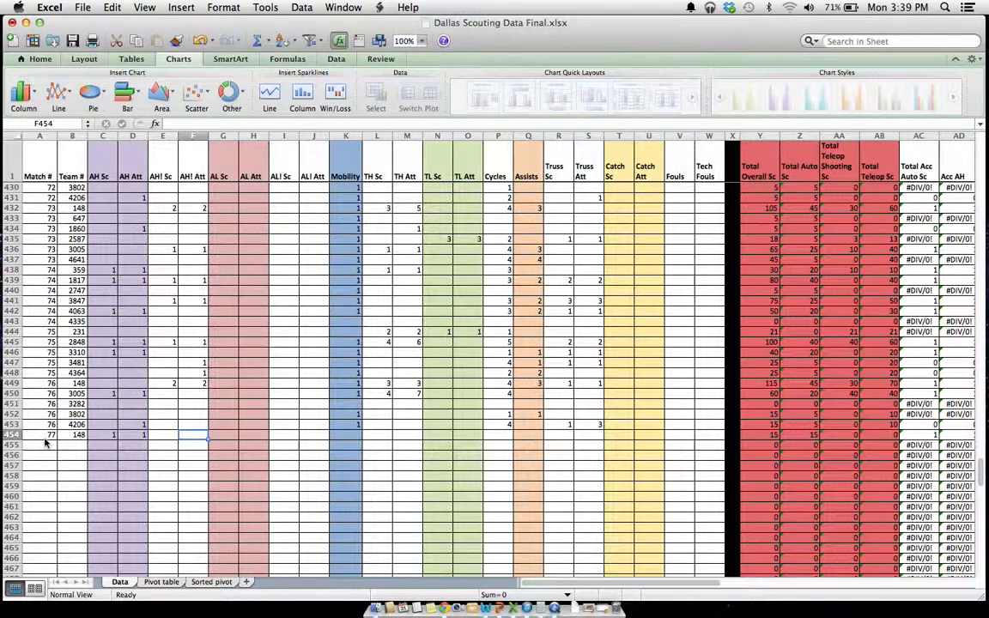
# Enter 1 for AH! Att in row 454, leaving AH! Sc blank
pyautogui.write('1')
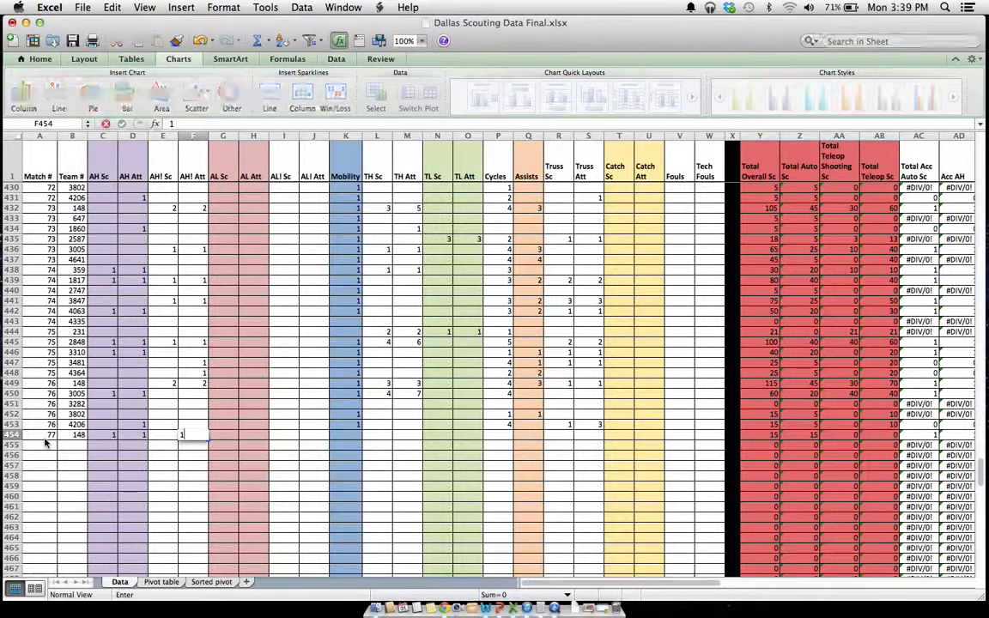
pyautogui.press('Left')
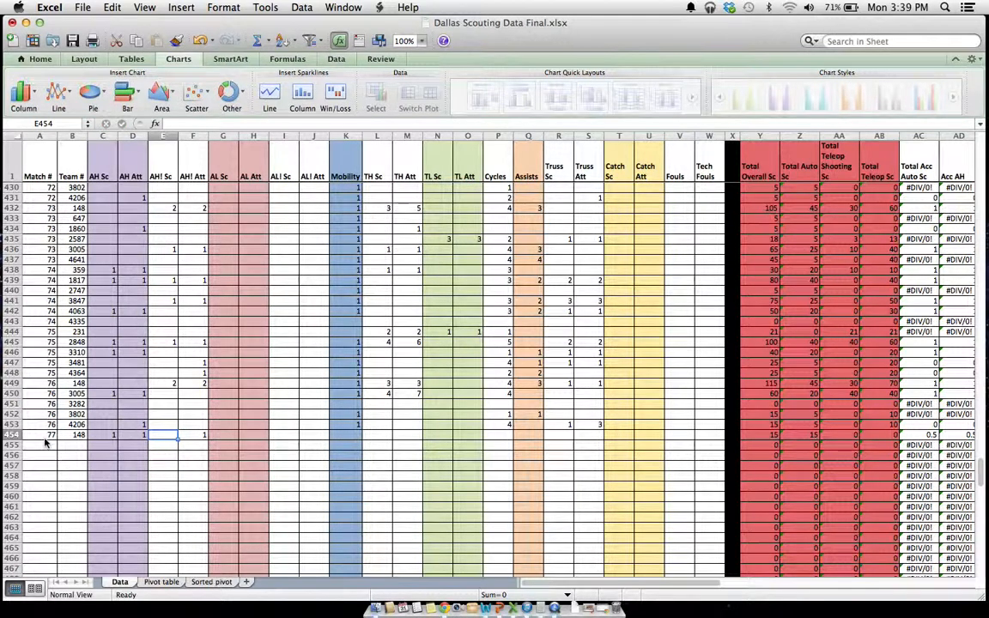
pyautogui.write('0')
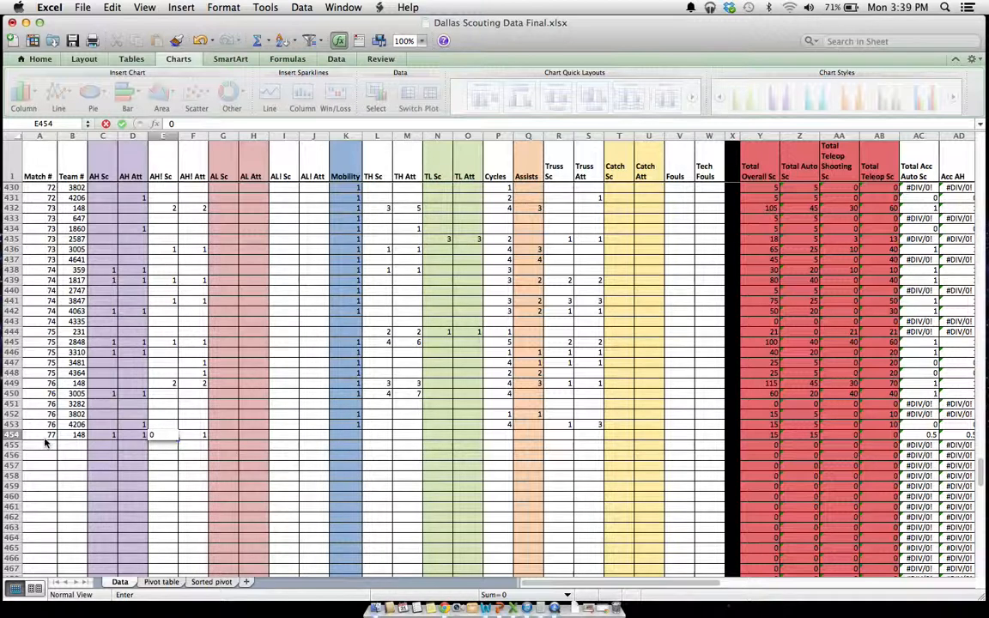
pyautogui.press('BackSpace')
pyautogui.press('Tab')
pyautogui.press('Tab')
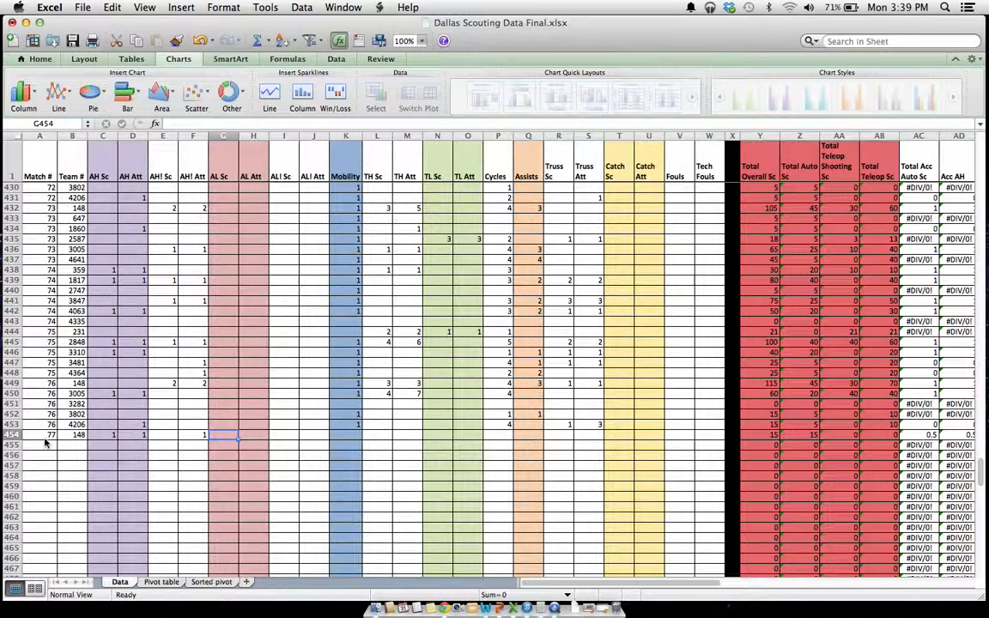
# Enter 1 for Mobility, 8 for TH Sc and 8 for TH Att in row 454
pyautogui.press('Tab')
pyautogui.press('Tab')
pyautogui.press('Tab')
pyautogui.press('Tab')
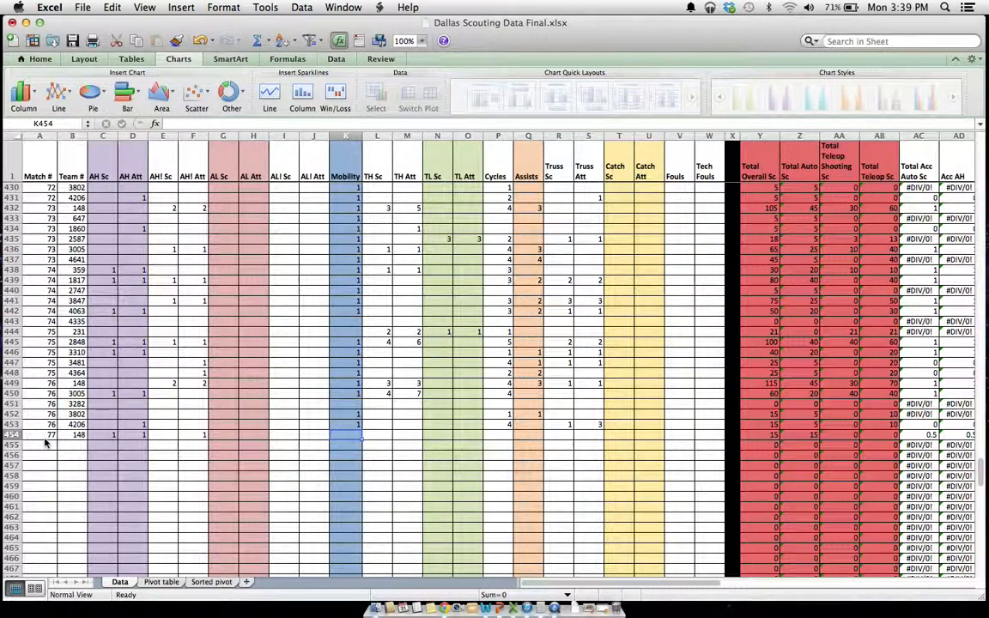
pyautogui.write('1')
pyautogui.press('Tab')
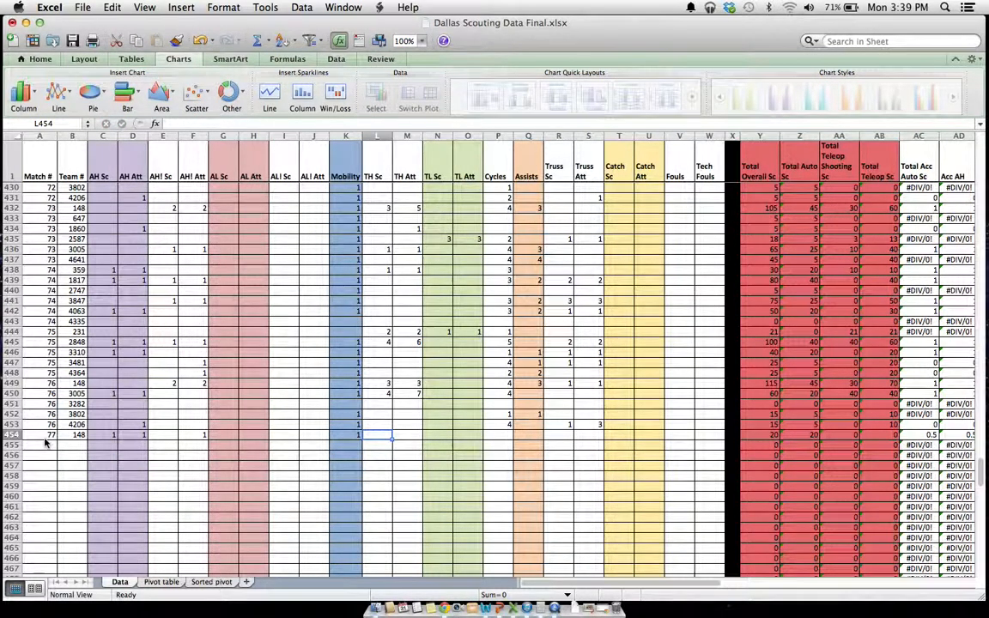
pyautogui.write('8')
pyautogui.press('Tab')
pyautogui.write('8')
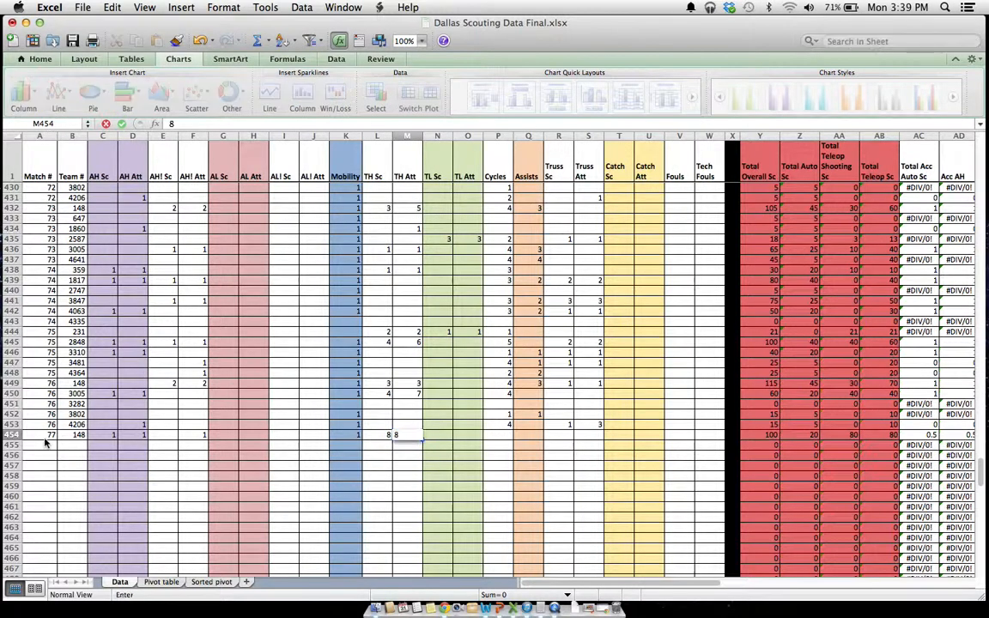
pyautogui.press('Tab')
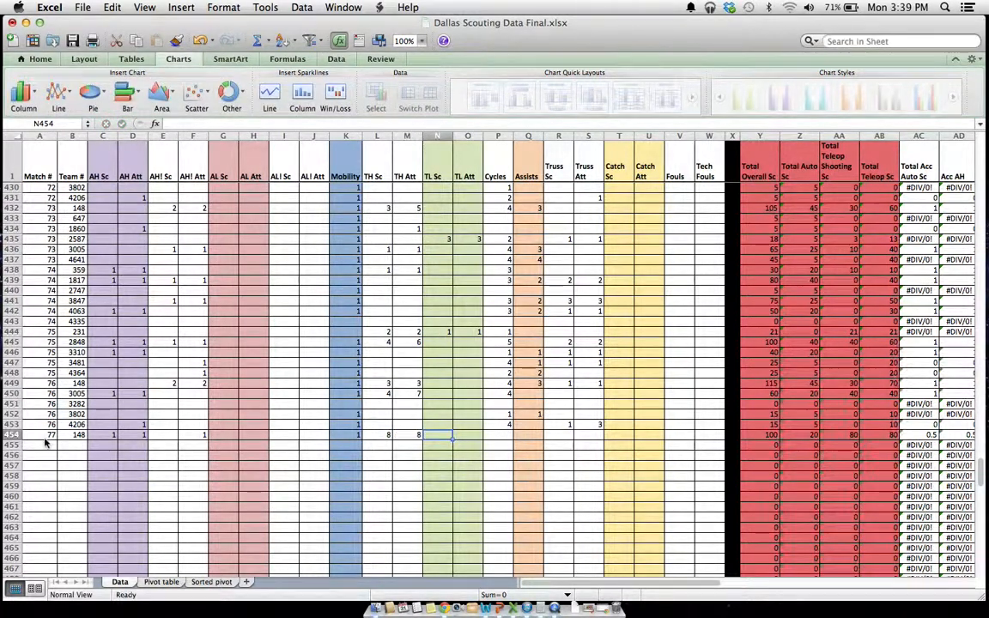
# Enter 1 for TL Sc, 1 for TL Att and 9 for Cycles in row 454
pyautogui.write('1')
pyautogui.press('Tab')
pyautogui.write('1')
pyautogui.press('Tab')
pyautogui.write('9')
pyautogui.press('Tab')
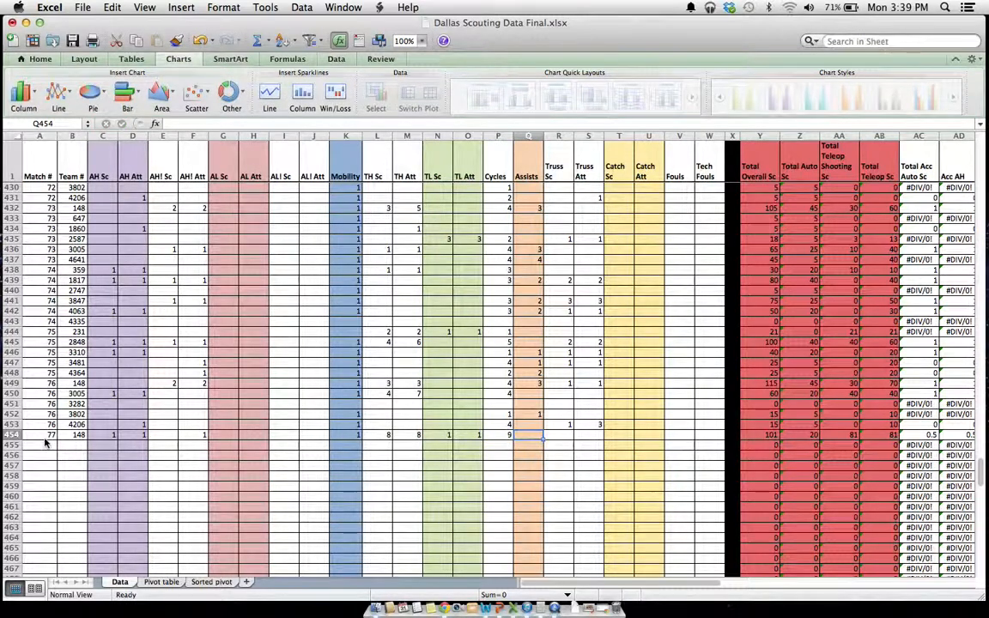
# Enter 7 for Assists, 4 for Truss Sc and 4 for Truss Att in row 454
pyautogui.write('7')
pyautogui.press('Tab')
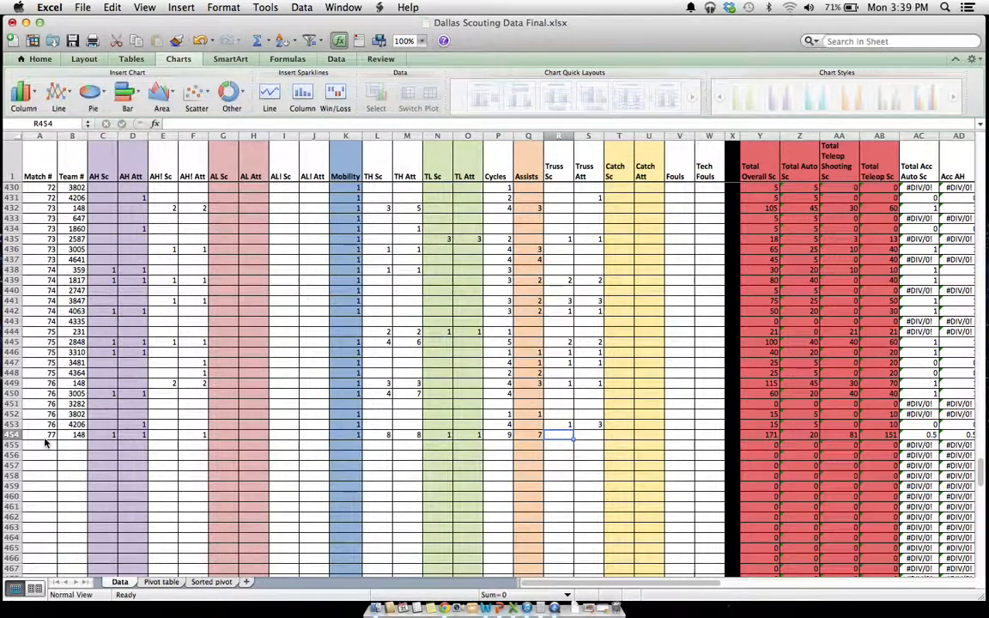
pyautogui.write('4')
pyautogui.press('Tab')
pyautogui.write('4')
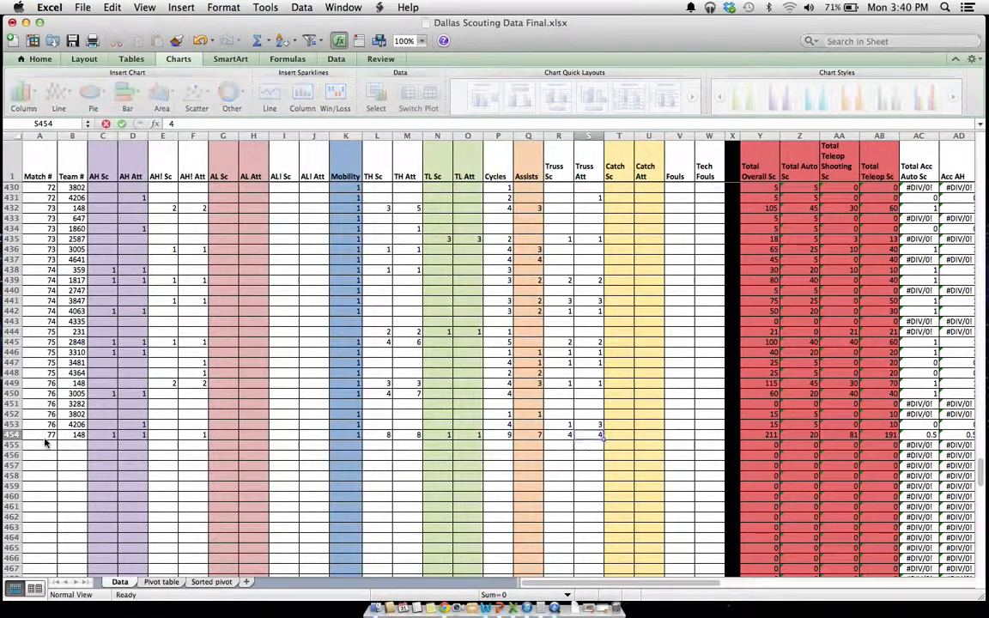
pyautogui.press('Tab')
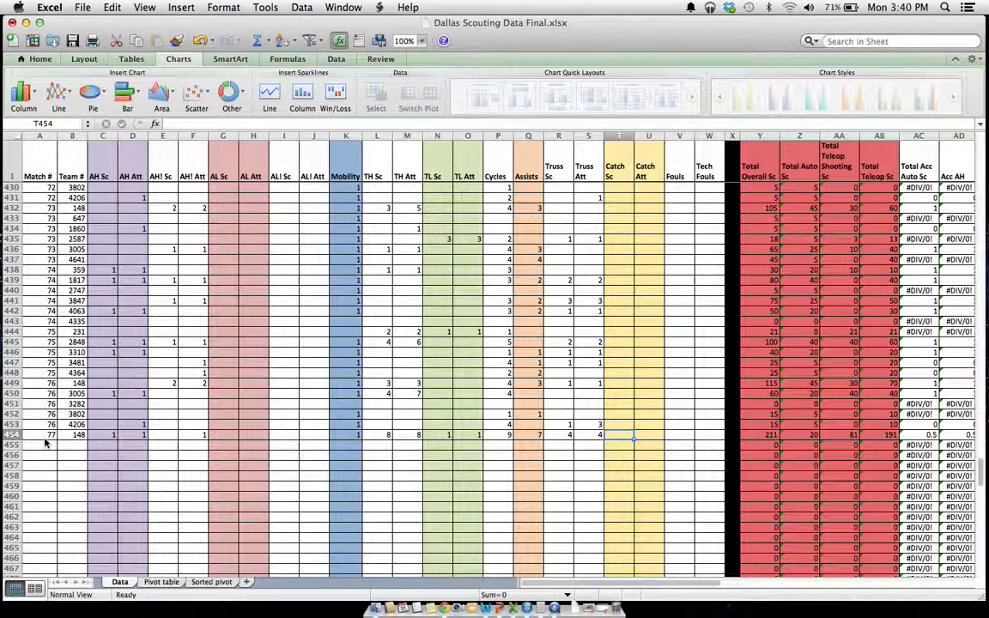
# Enter 1 for Tech Fouls and 2 for Fouls in row 454, leaving the Catch columns blank
pyautogui.press('Tab')
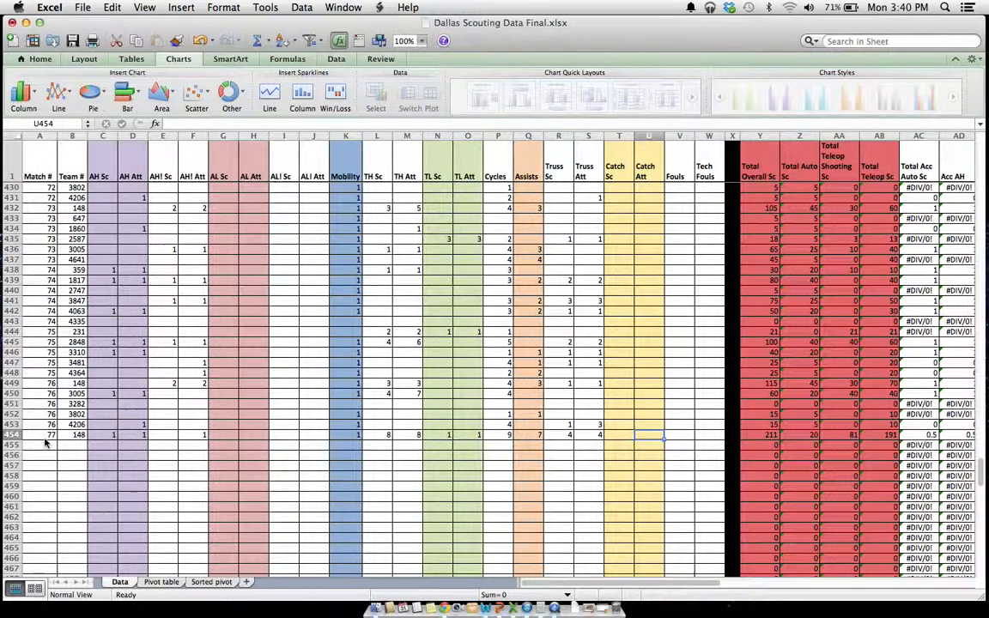
pyautogui.press('Tab')
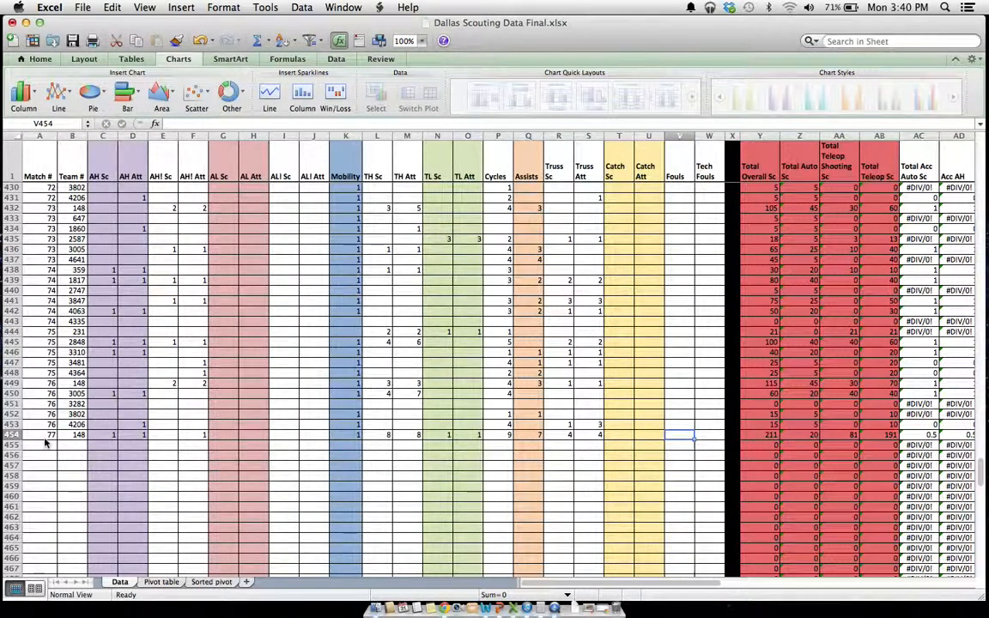
pyautogui.press('Tab')
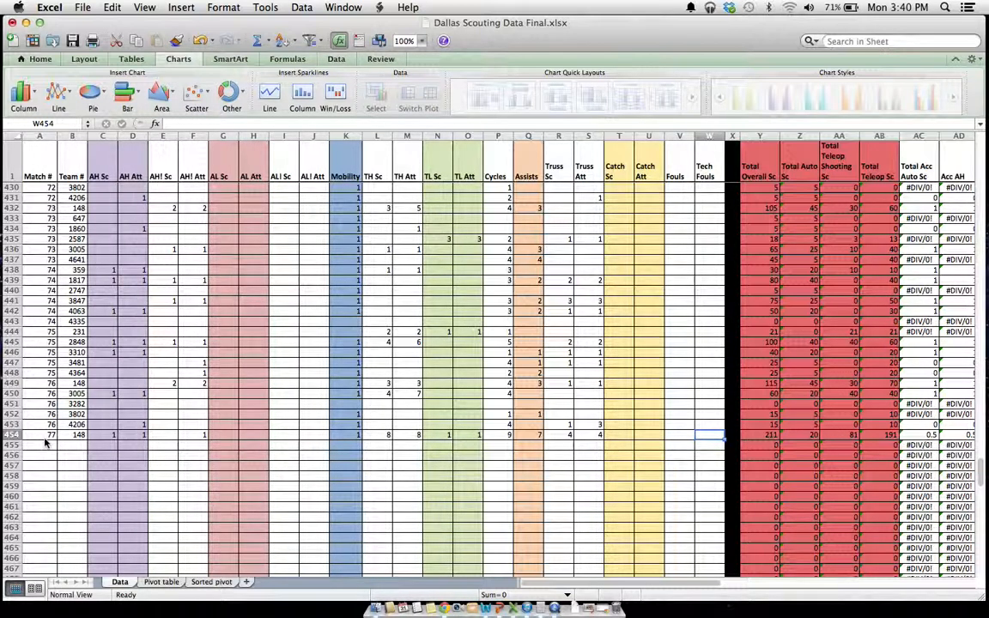
pyautogui.write('1')
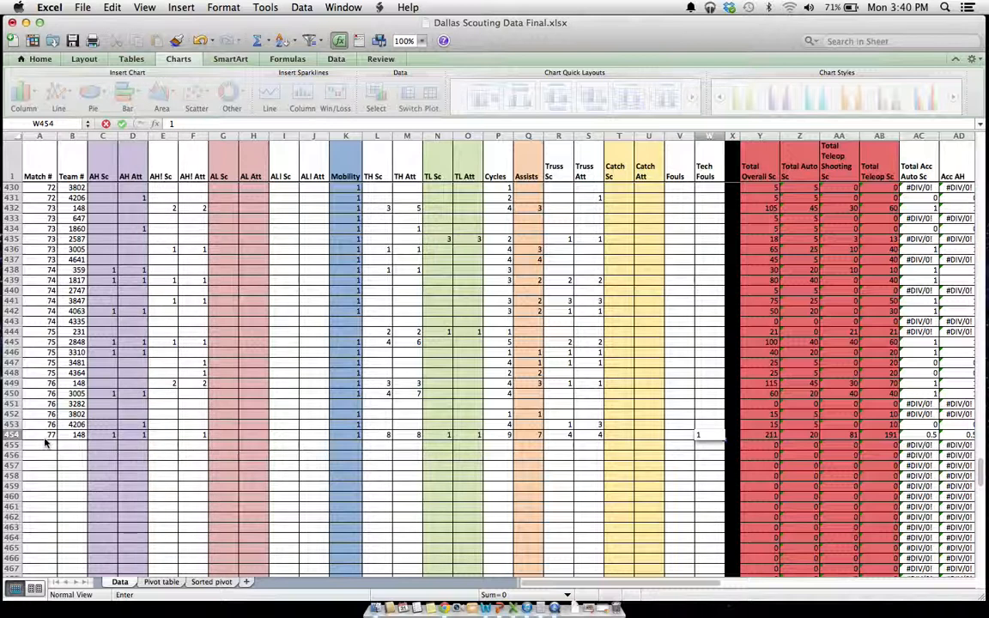
pyautogui.hotkey('shift', 'Tab')
pyautogui.write('2')
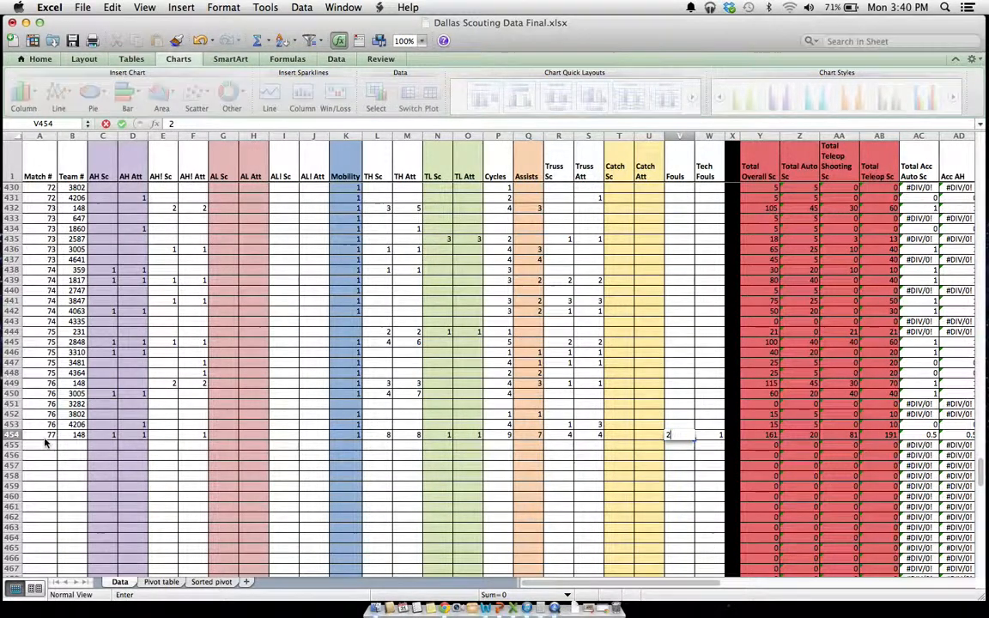
# Clear the Fouls and Tech Fouls values in row 454
pyautogui.press('Return')
pyautogui.press('Up')
pyautogui.press('BackSpace')
pyautogui.press('Right')
pyautogui.press('BackSpace')
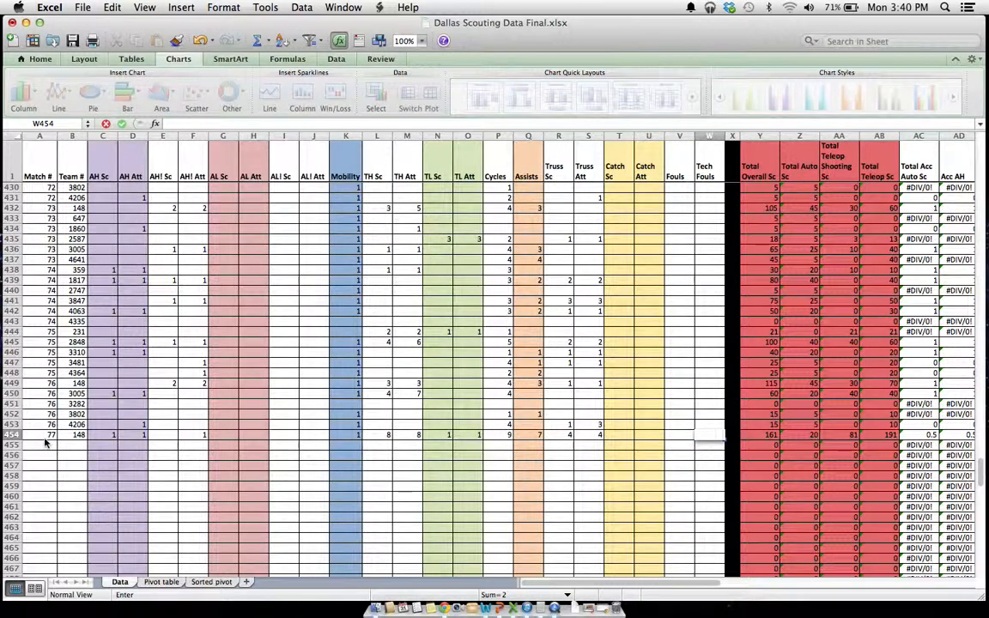
# Refresh all data on the Pivot table sheet so it includes the new match record
pyautogui.click(168, 583)
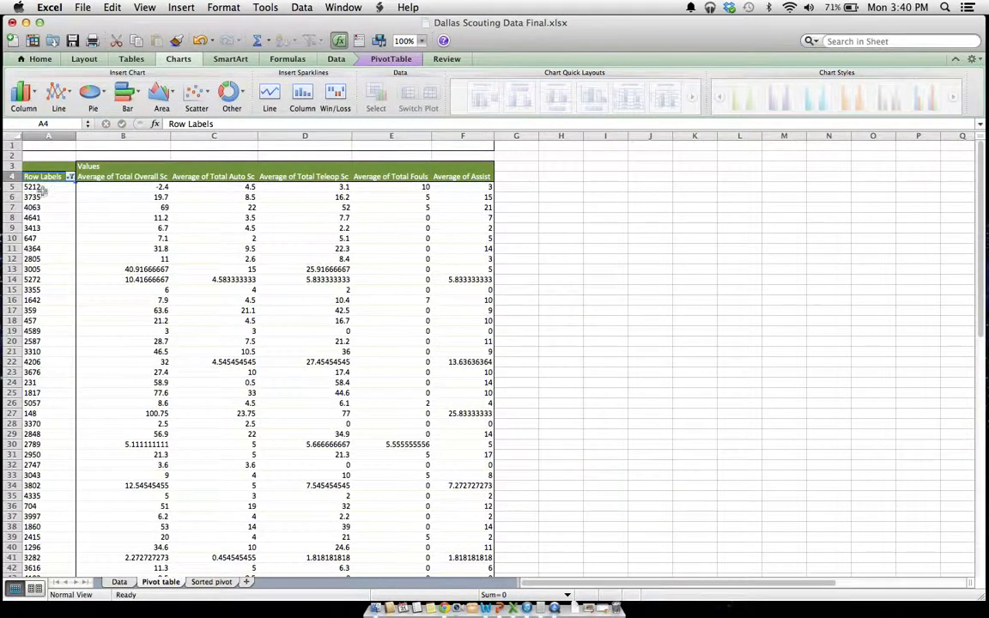
pyautogui.click(120, 583)
pyautogui.click(160, 583)
pyautogui.click(131, 167)
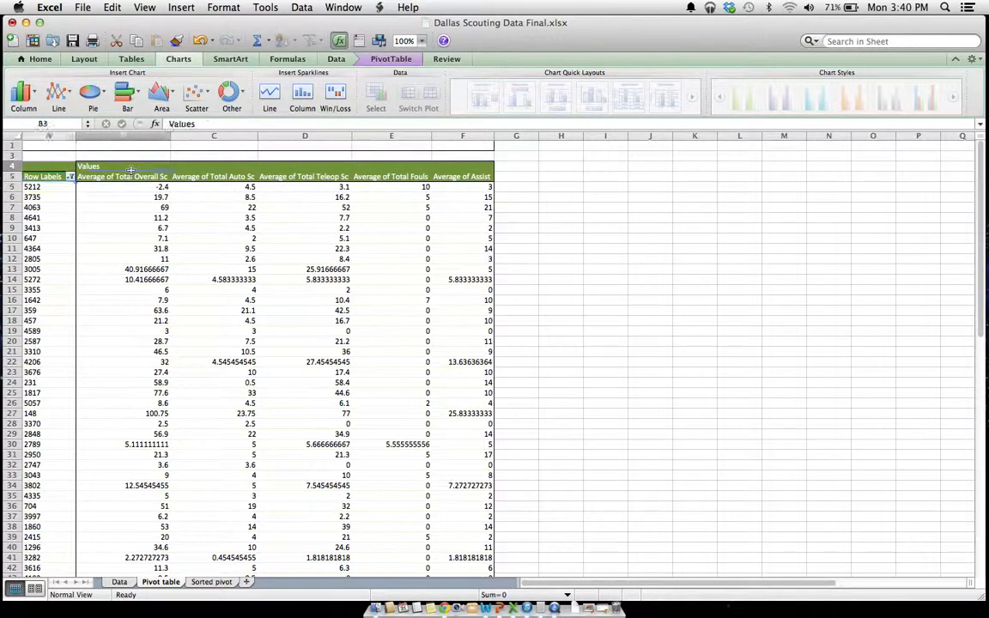
pyautogui.click(383, 64)
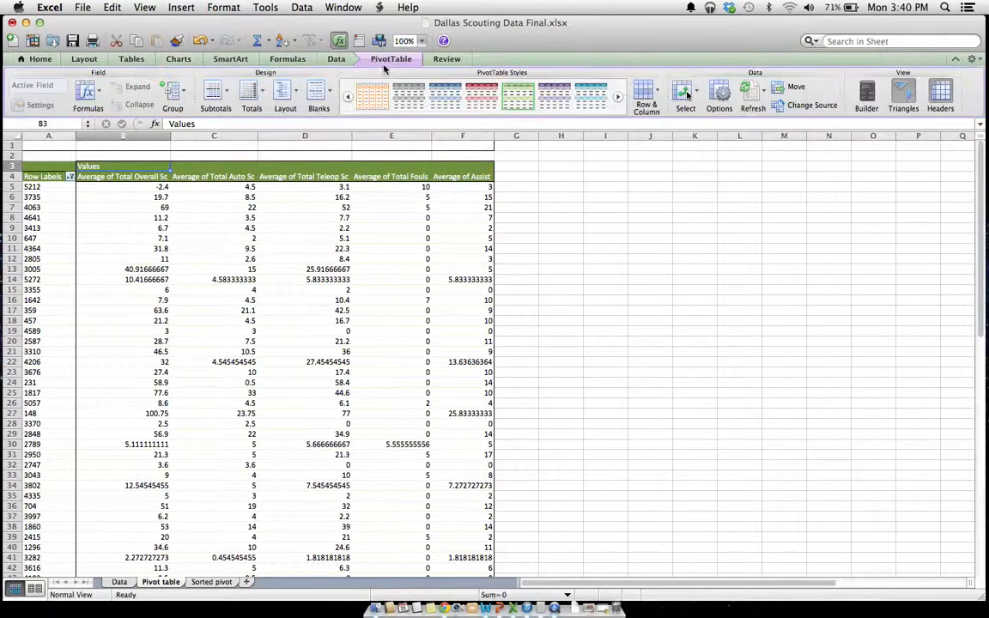
pyautogui.click(763, 103)
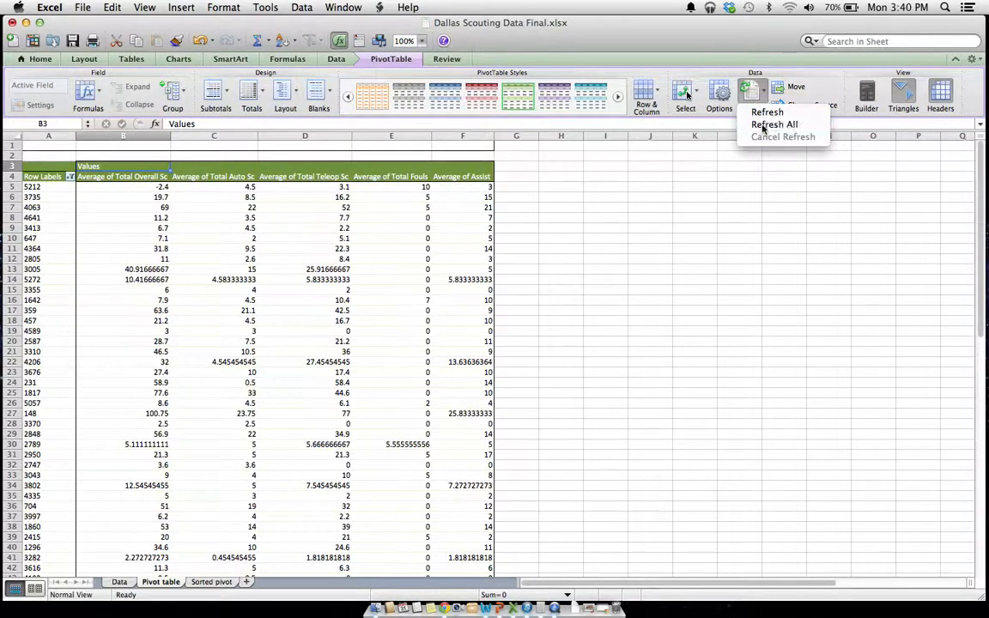
pyautogui.click(774, 124)
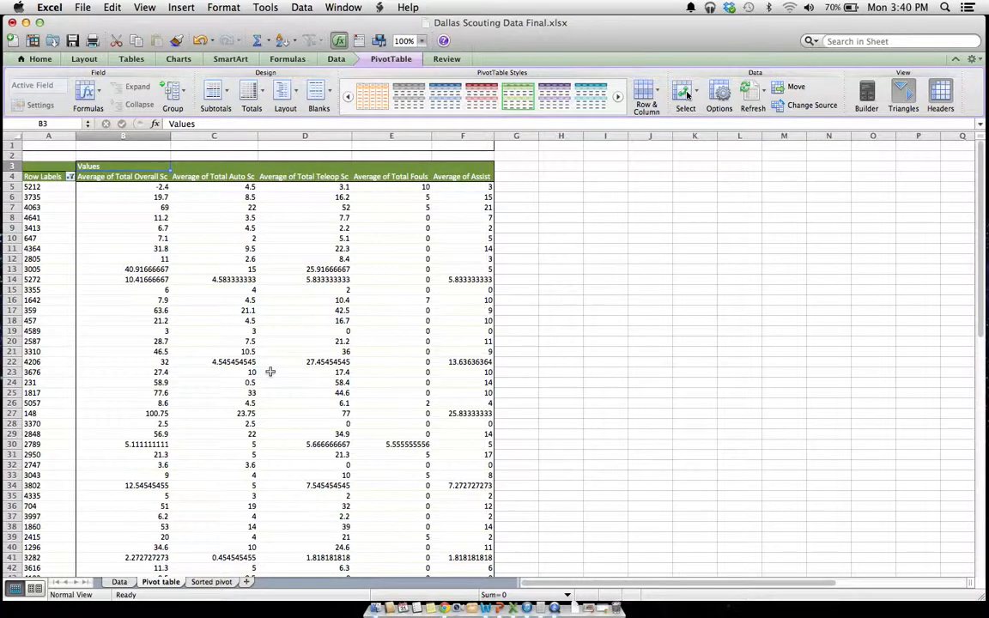
# Copy all team rows of the pivot table, A5 through F49, without the headers
pyautogui.click(120, 582)
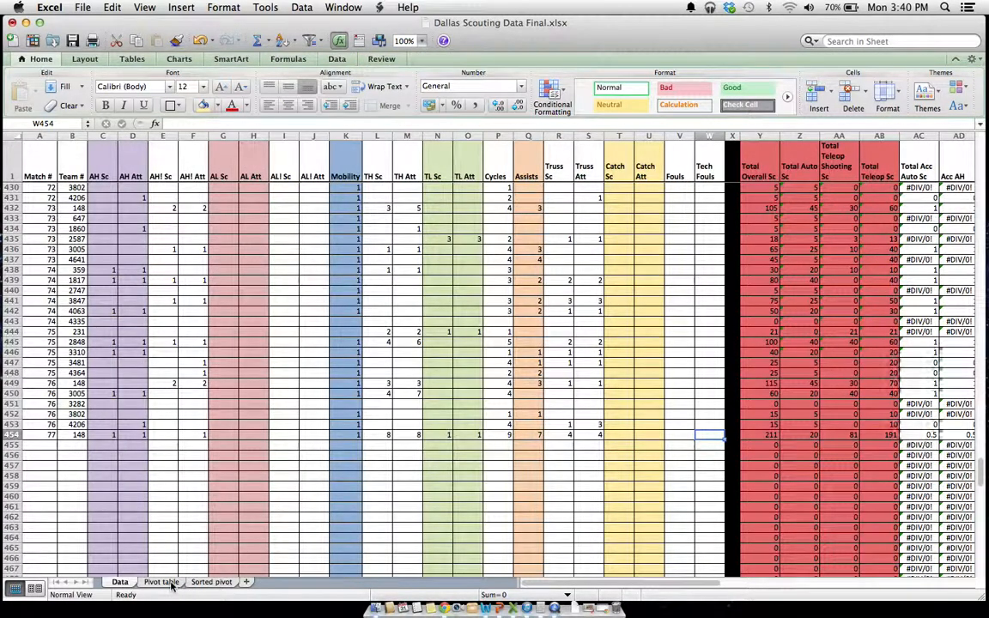
pyautogui.click(171, 584)
pyautogui.moveTo(26, 186); pyautogui.dragTo(134, 471)
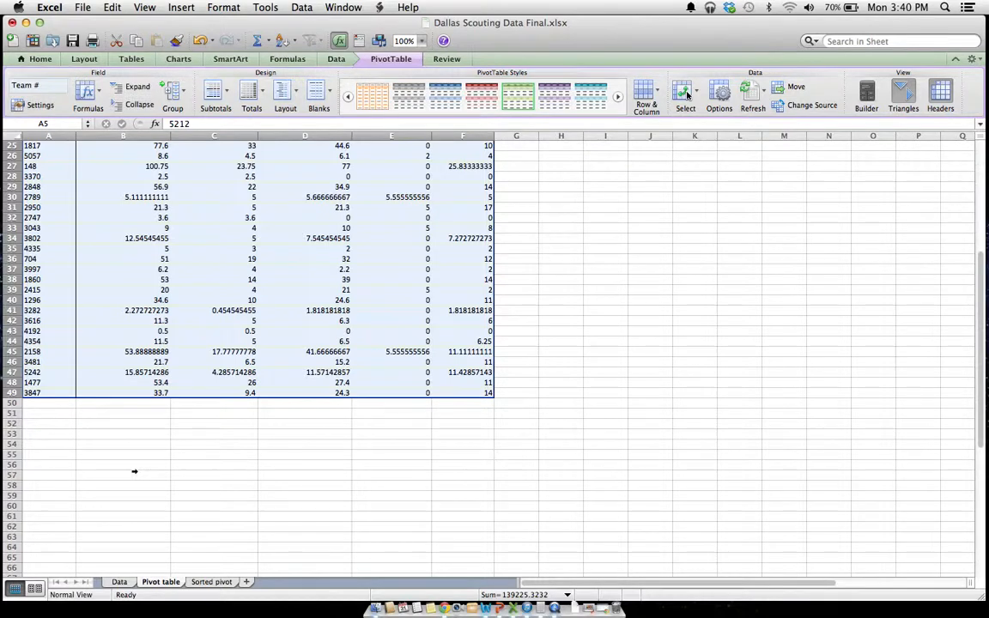
pyautogui.press('super+c')
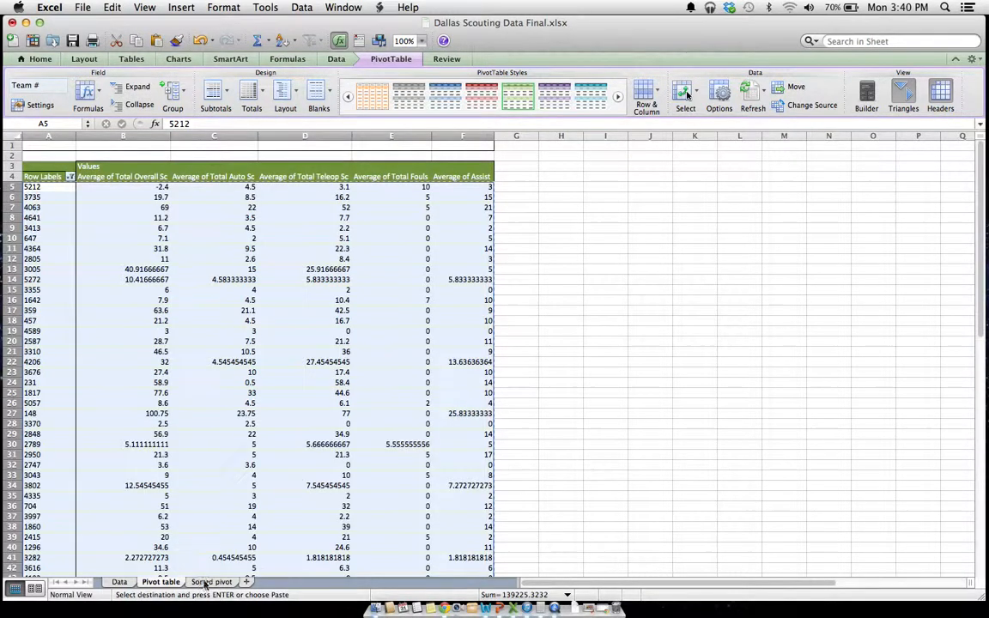
# Paste the copied pivot table rows as values only into the Sorted pivot sheet, starting at B5 under the Team header
pyautogui.click(208, 582)
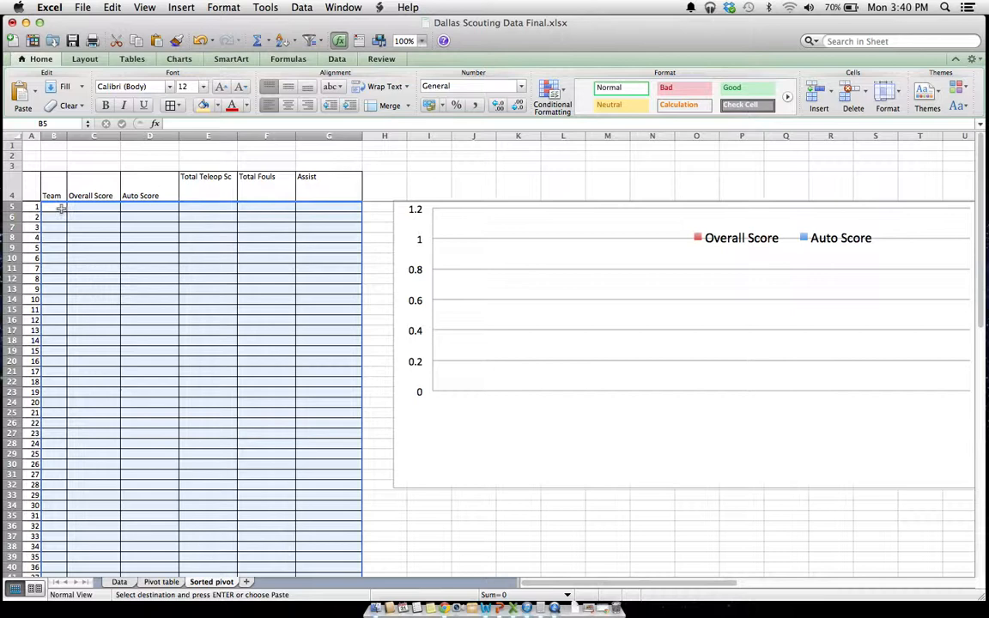
pyautogui.click(61, 208)
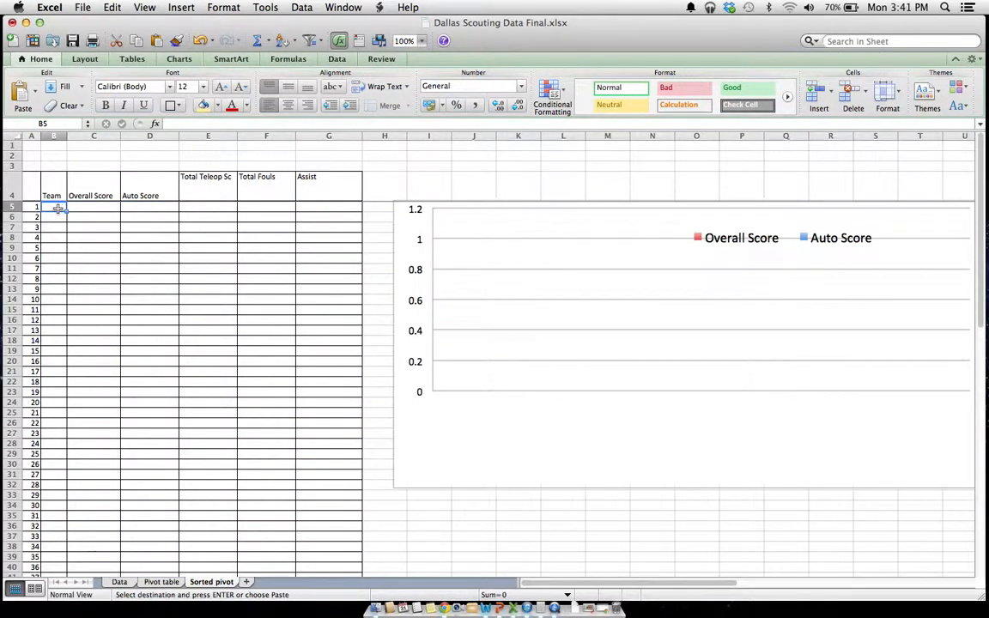
pyautogui.rightClick(58, 208)
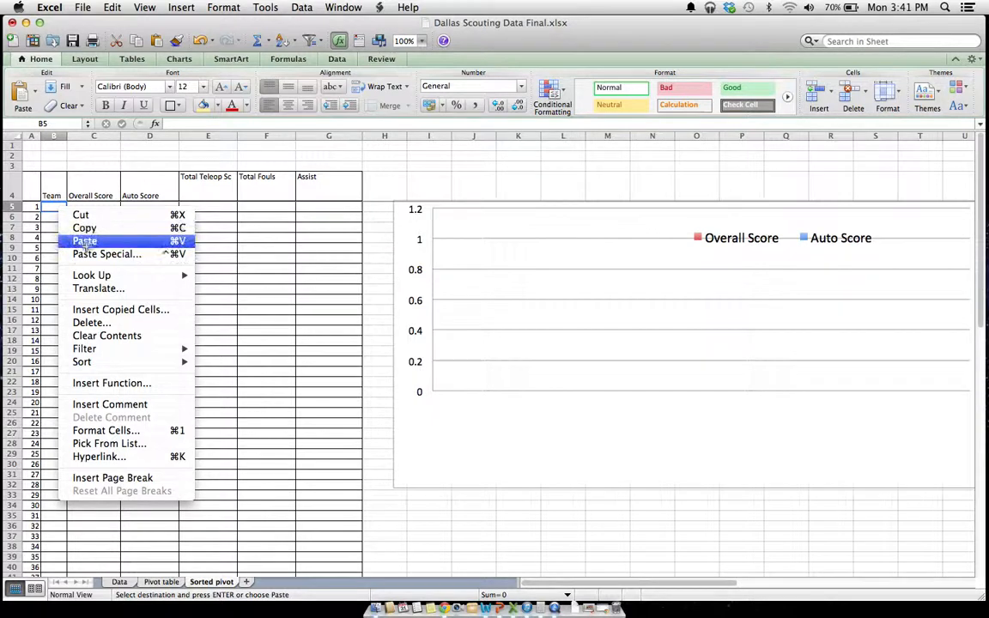
pyautogui.click(86, 252)
pyautogui.click(50, 183)
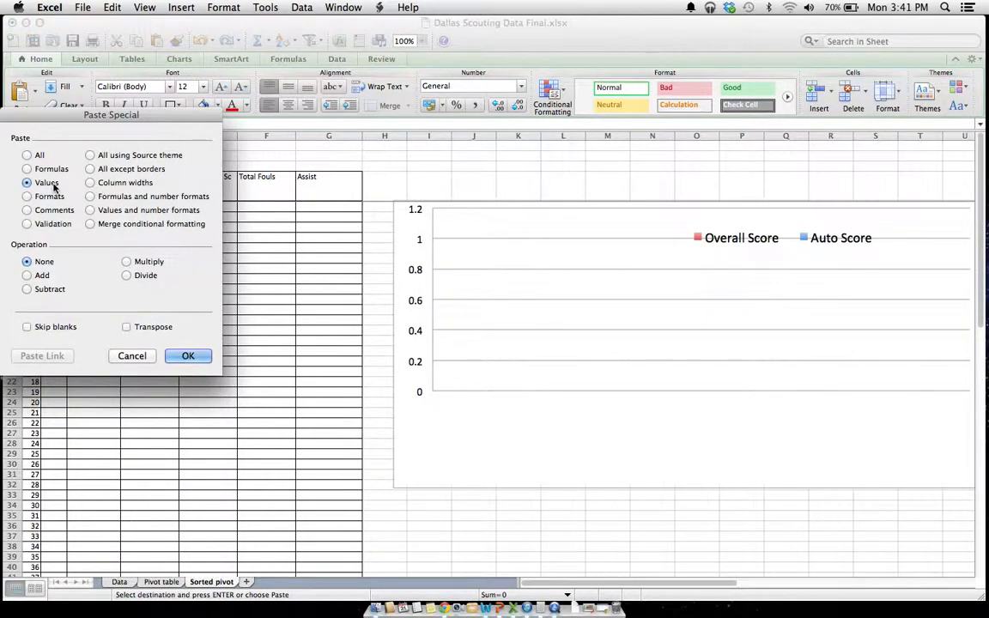
pyautogui.click(178, 361)
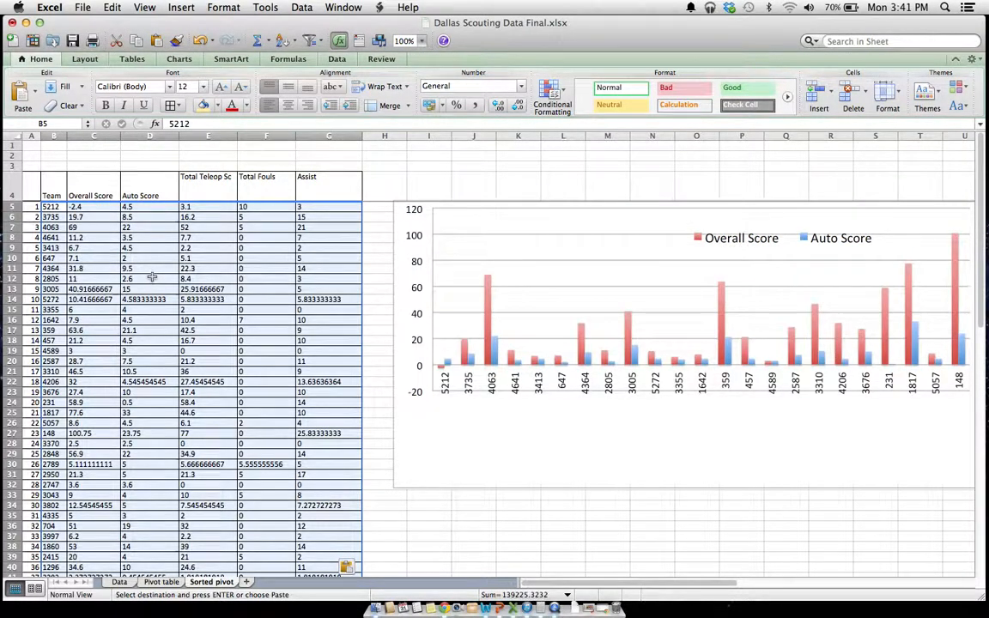
# Sort the pasted team rows by Overall Score from largest to smallest
pyautogui.moveTo(679, 586); pyautogui.dragTo(636, 591)
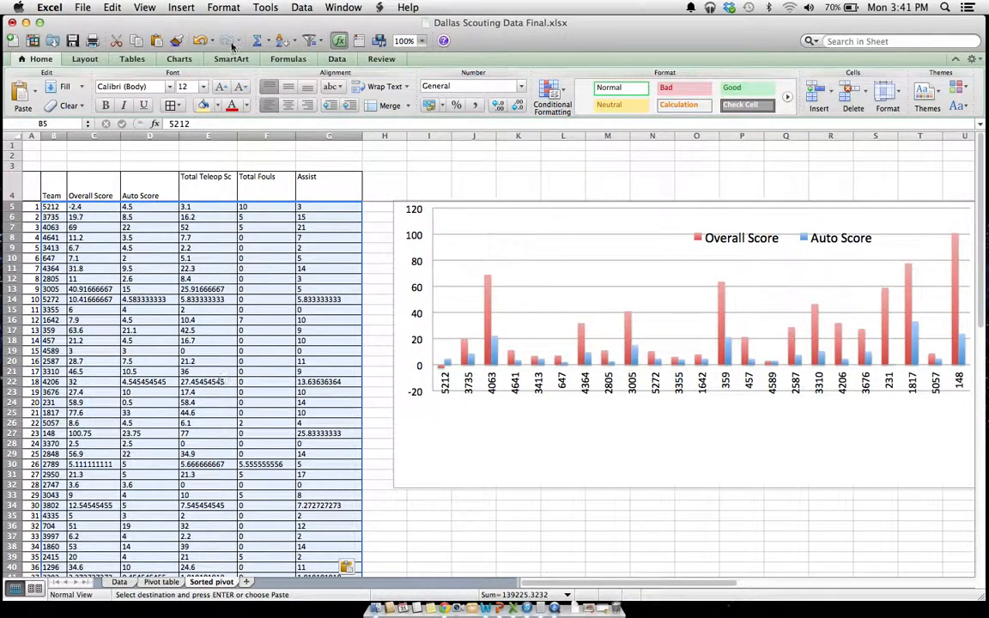
pyautogui.click(301, 7)
pyautogui.click(300, 23)
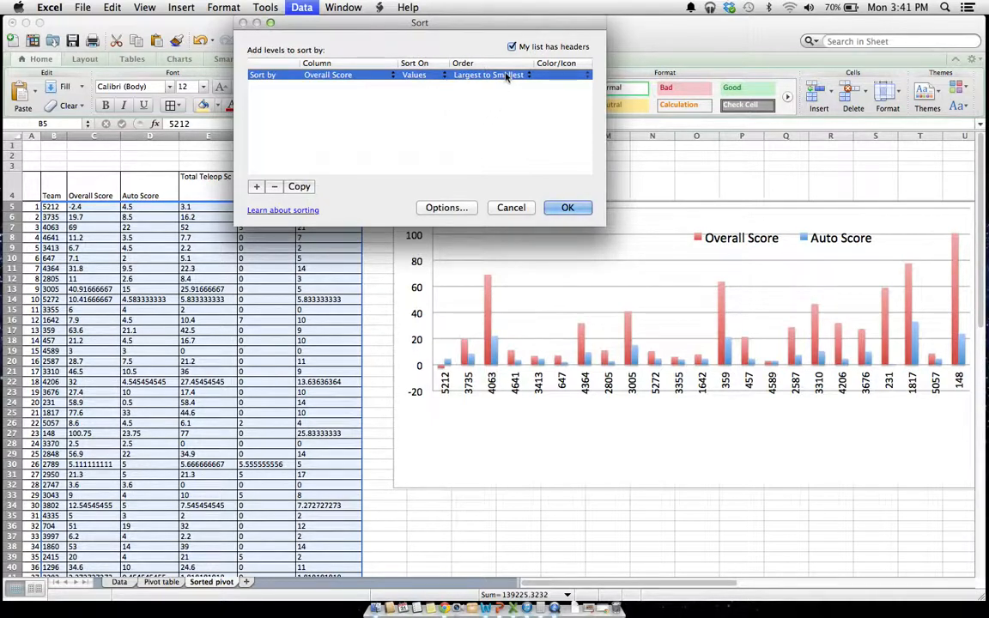
pyautogui.click(568, 208)
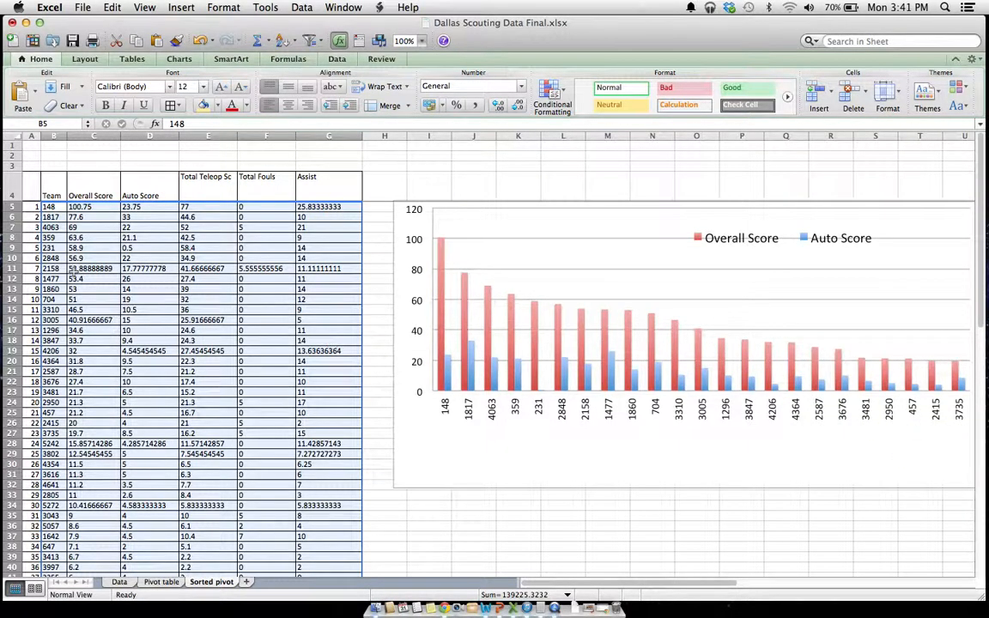
# Try adding team 5222 in B50 below the last ranked team, and clear the entry again
pyautogui.click(35, 299)
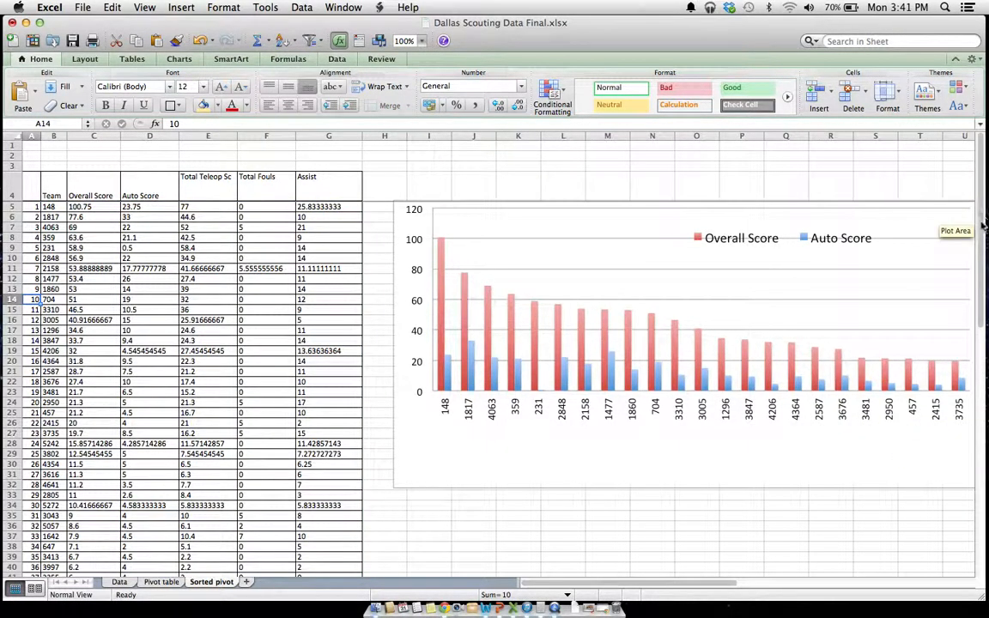
pyautogui.moveTo(978, 218); pyautogui.dragTo(977, 321)
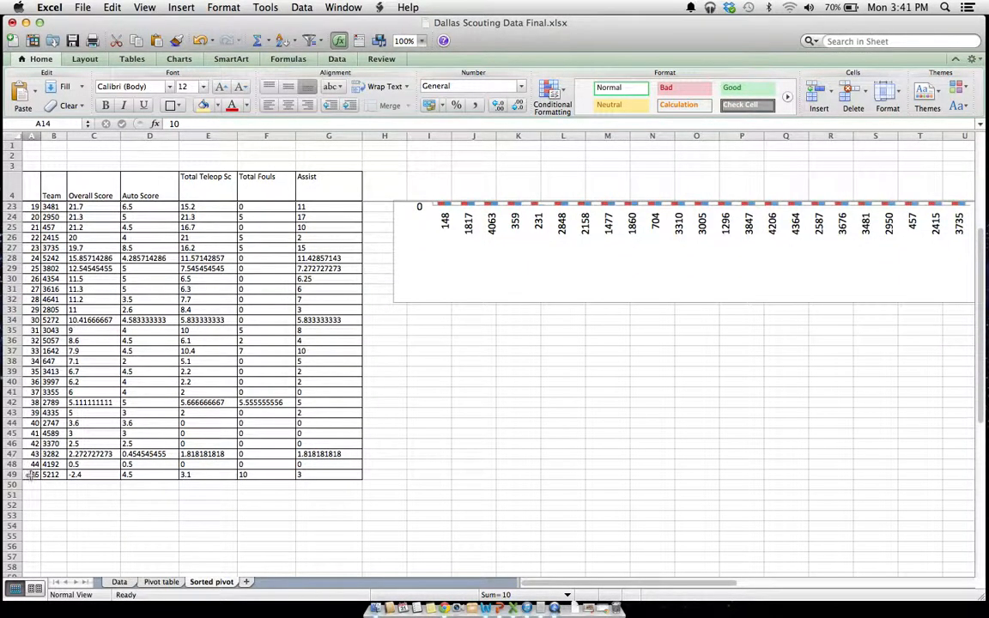
pyautogui.moveTo(26, 216); pyautogui.dragTo(27, 331)
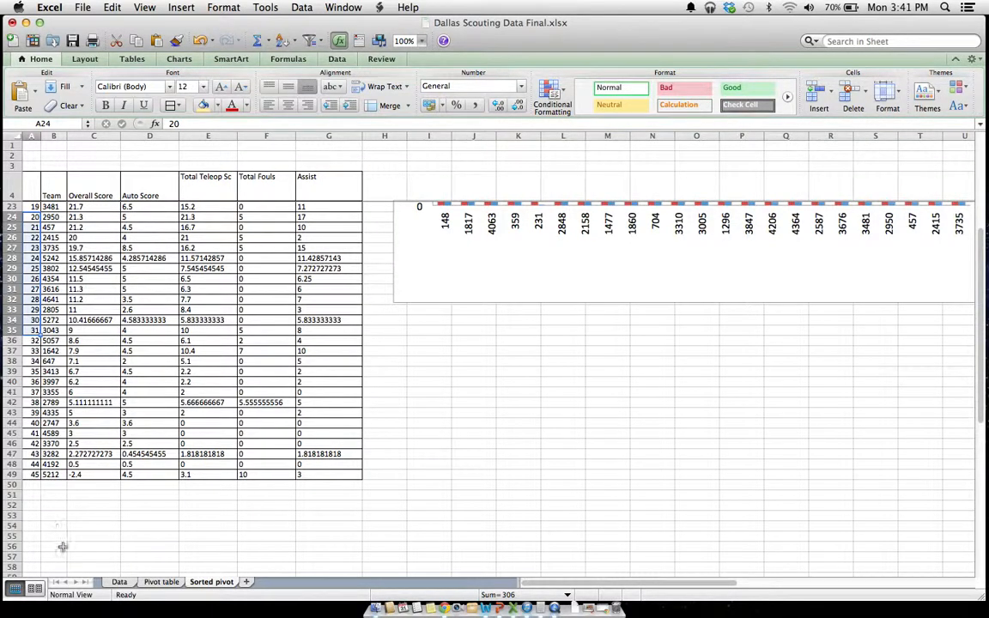
pyautogui.click(49, 483)
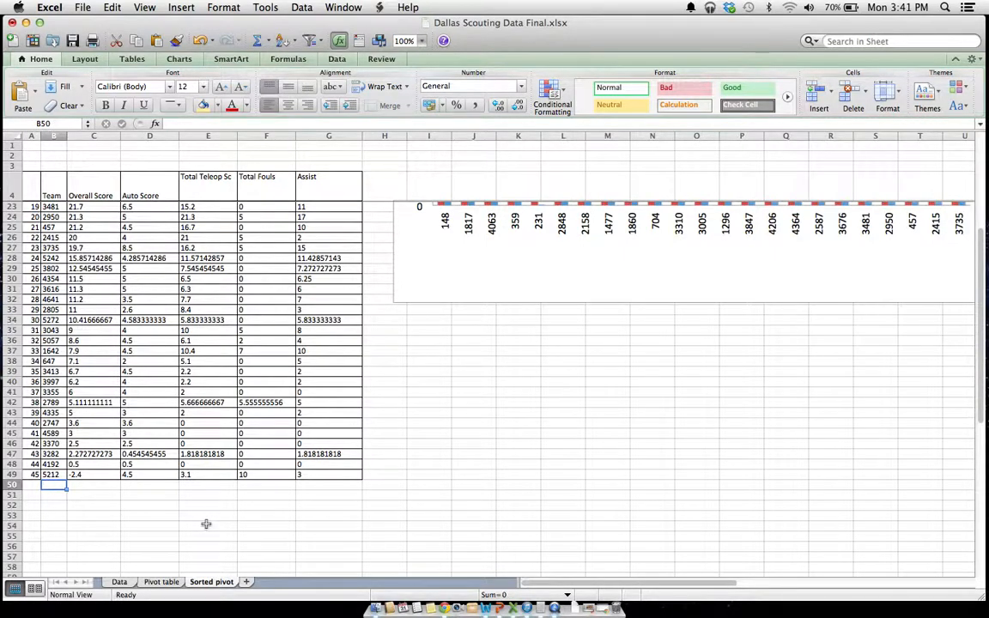
pyautogui.write('5222')
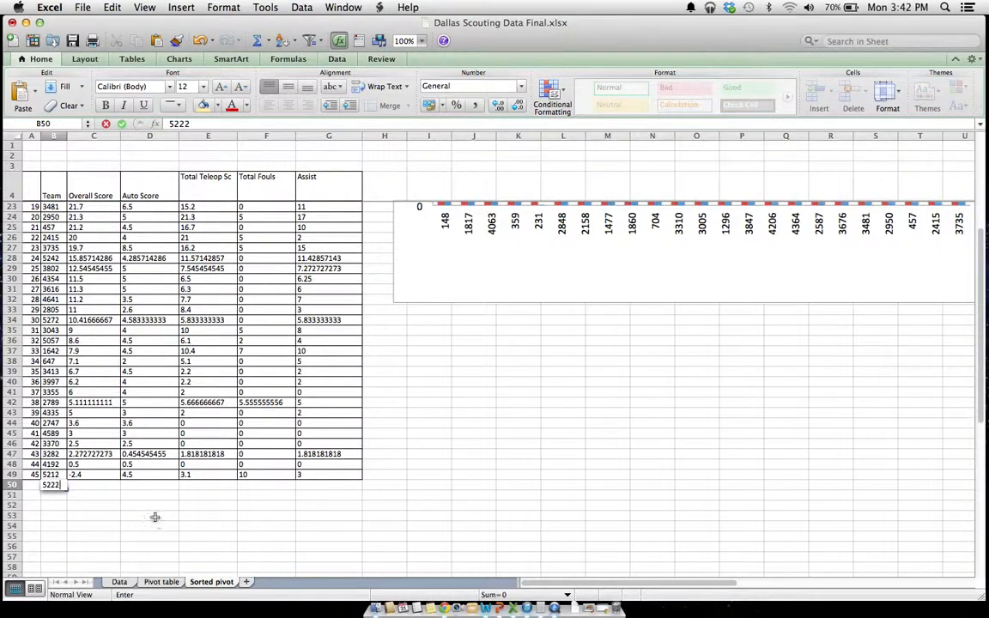
pyautogui.press('Left')
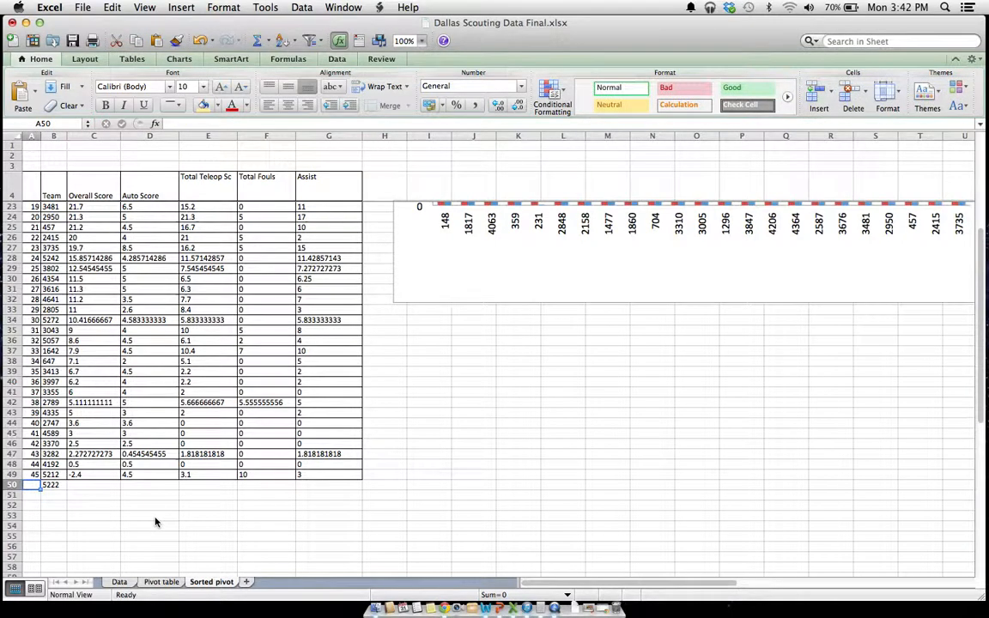
pyautogui.press('Right')
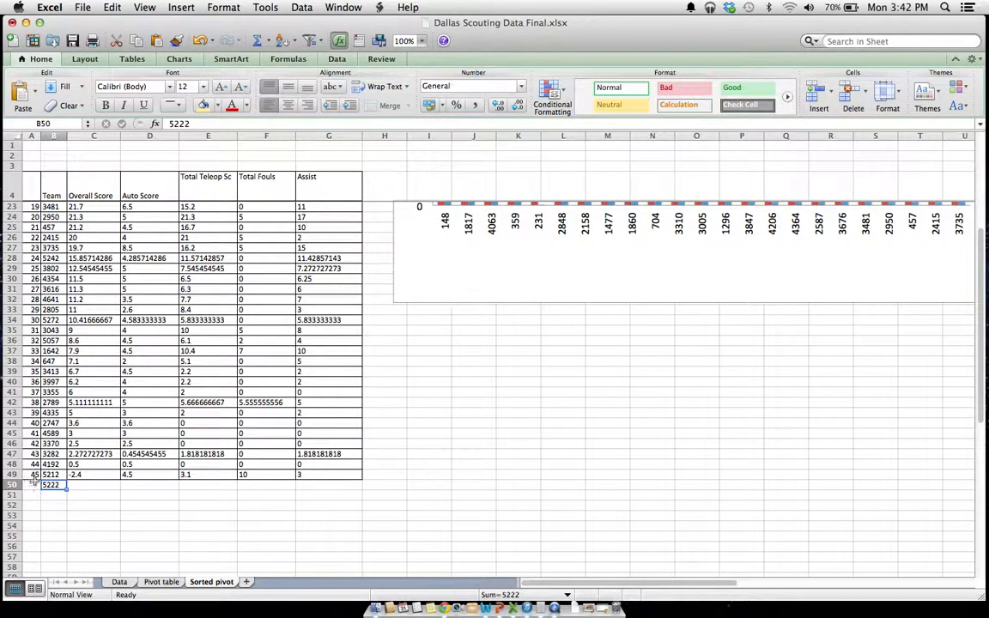
pyautogui.press('BackSpace')
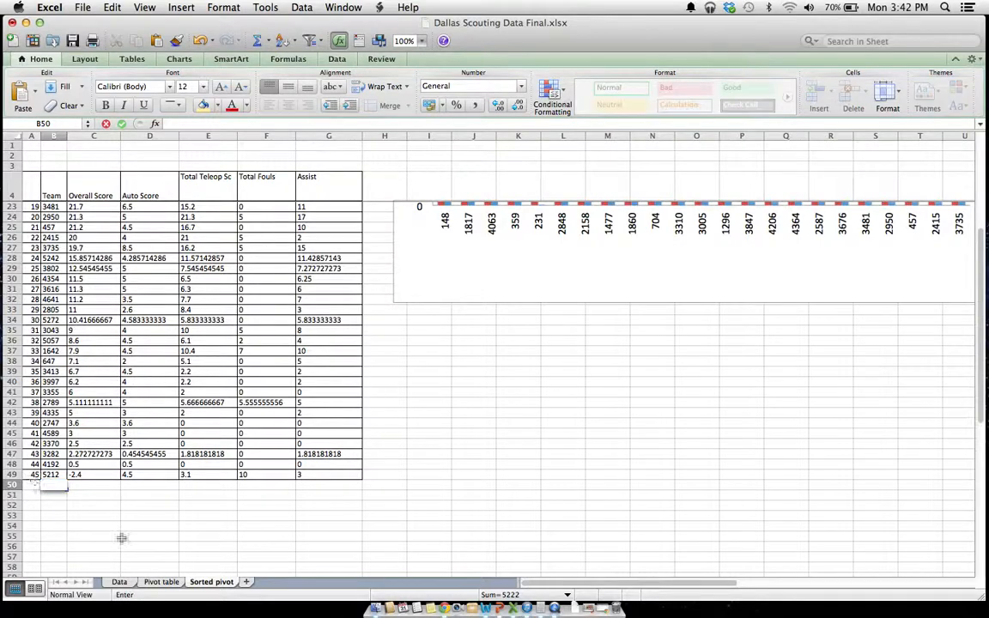
# Sort the match records on the Data sheet by Team # from smallest to largest and look through the grouped teams
pyautogui.click(122, 583)
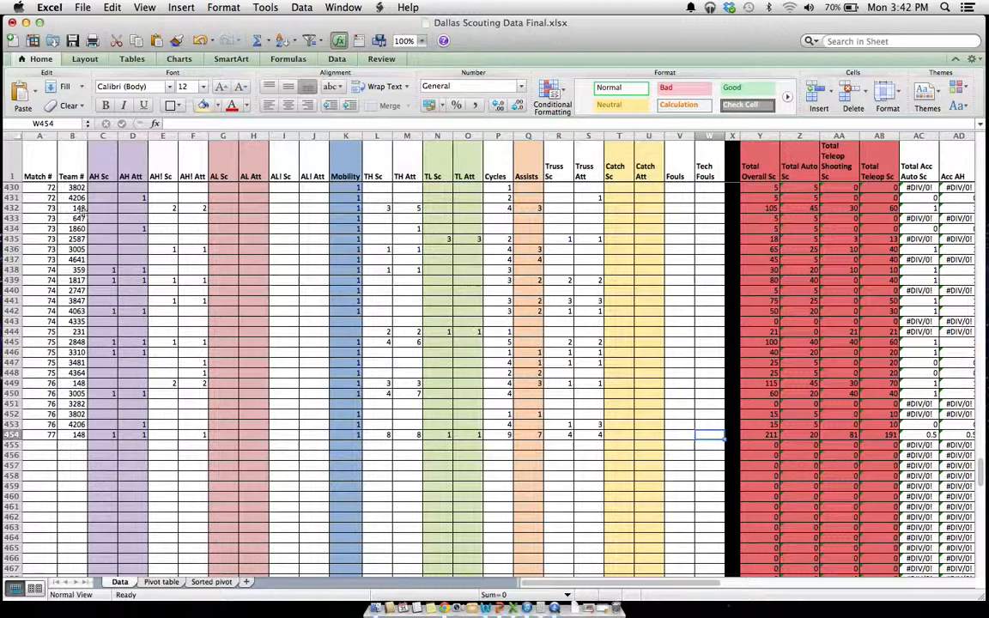
pyautogui.click(73, 152)
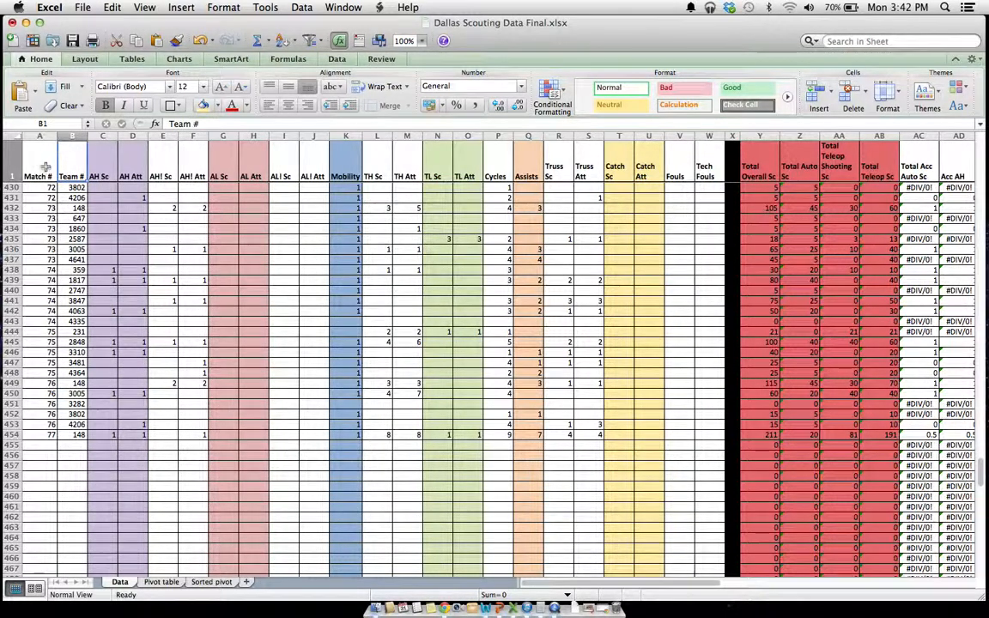
pyautogui.click(301, 7)
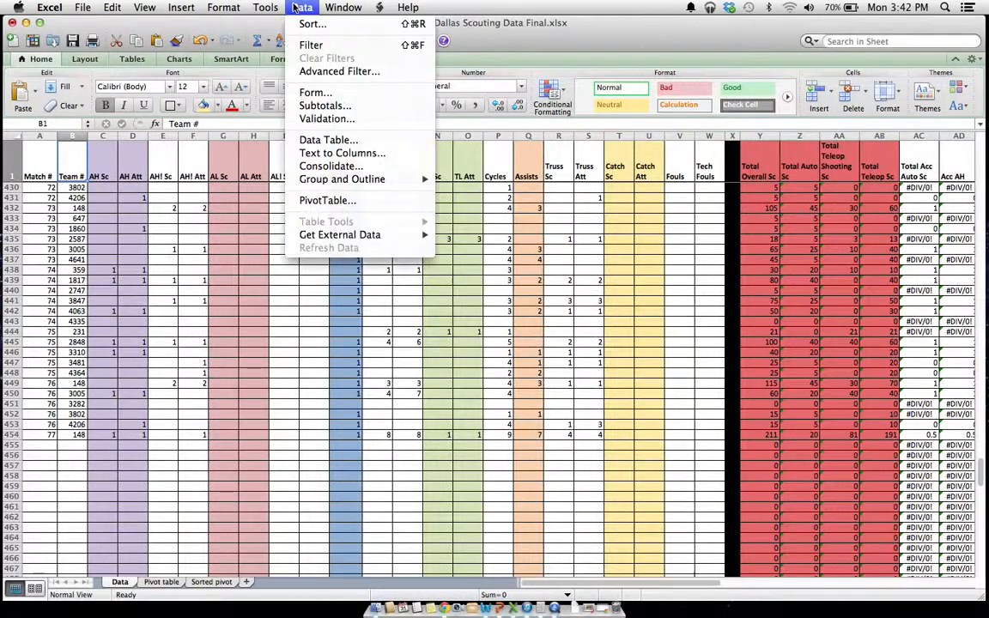
pyautogui.click(311, 25)
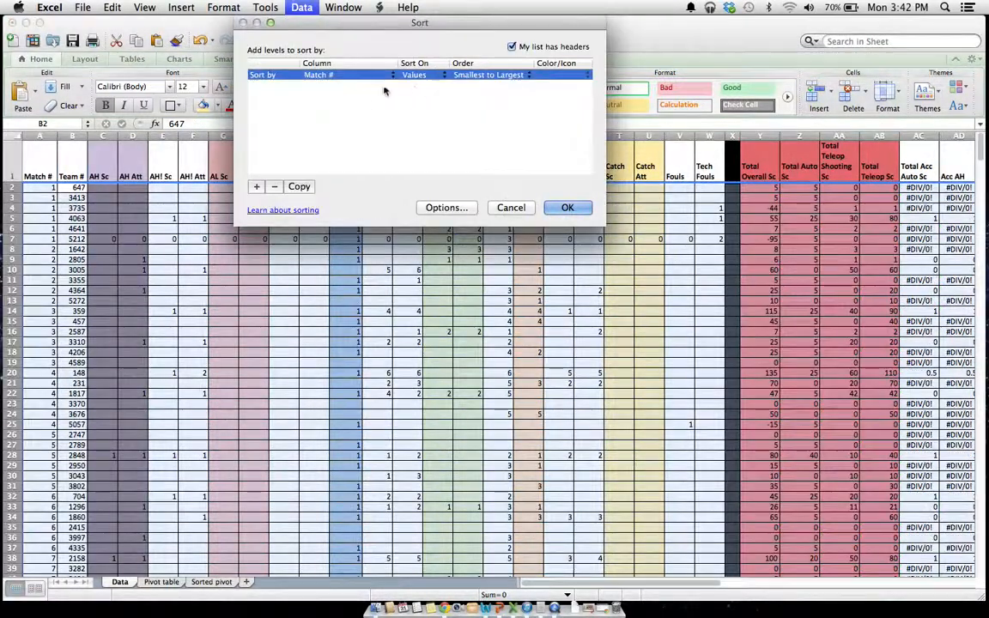
pyautogui.click(344, 76)
pyautogui.click(339, 76)
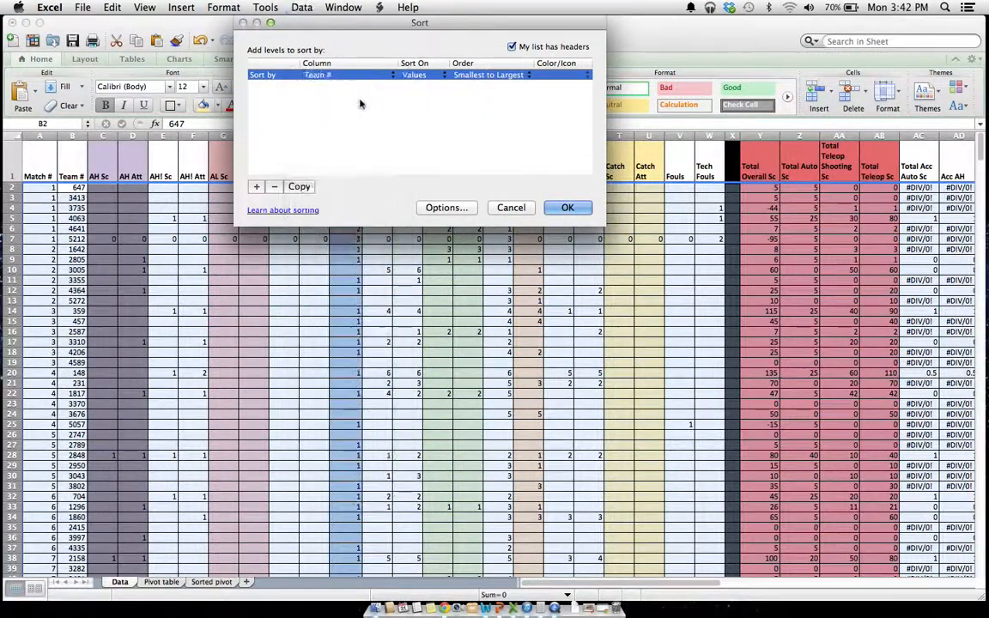
pyautogui.click(566, 206)
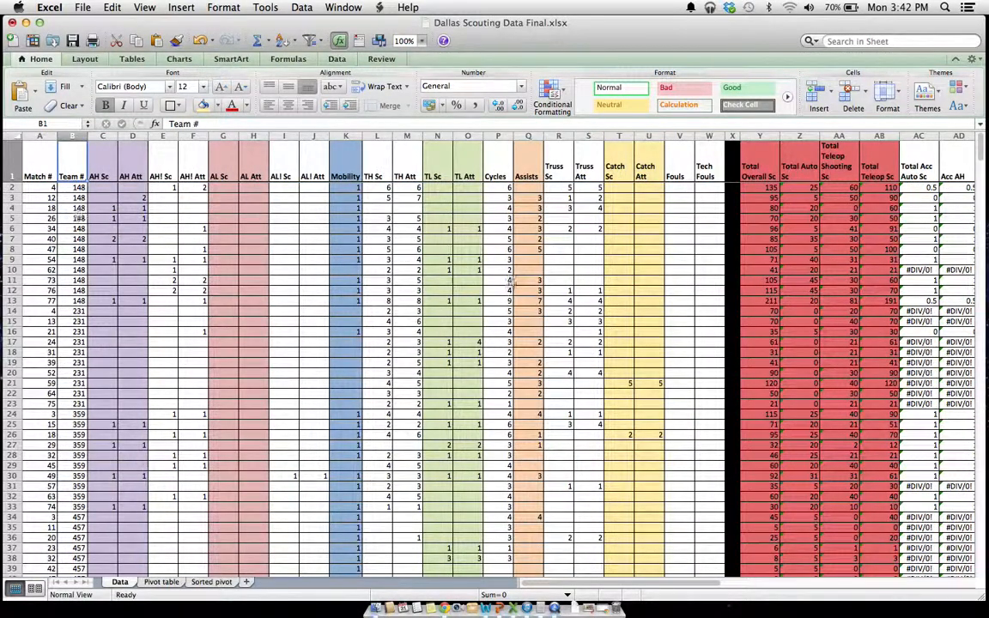
pyautogui.moveTo(983, 153); pyautogui.dragTo(974, 246)
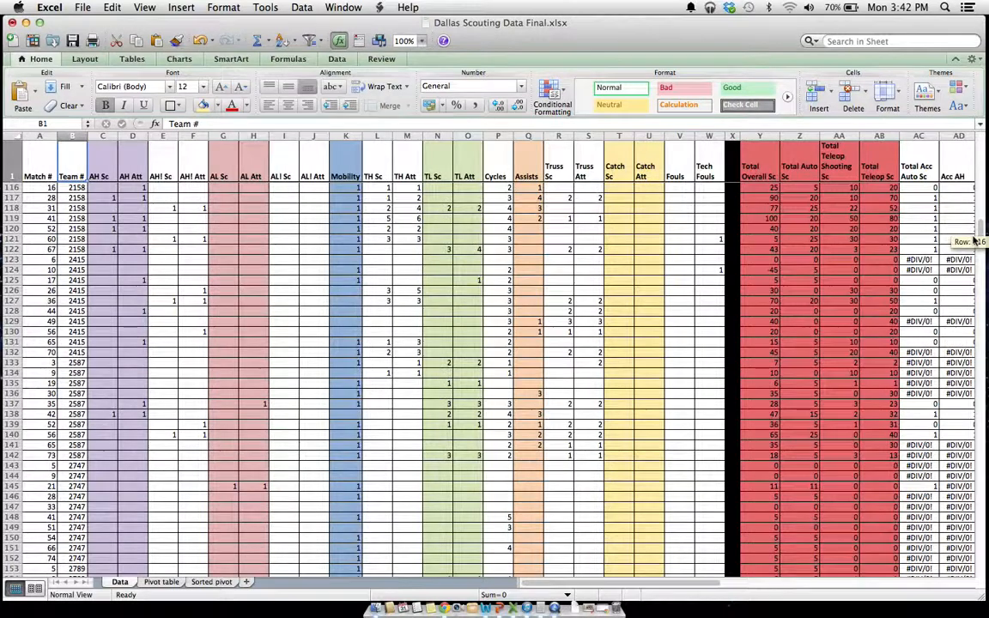
# Return to the Sorted pivot sheet and compare the Overall Score and Auto Score columns with the bar chart
pyautogui.click(212, 582)
pyautogui.moveTo(982, 346); pyautogui.dragTo(979, 208)
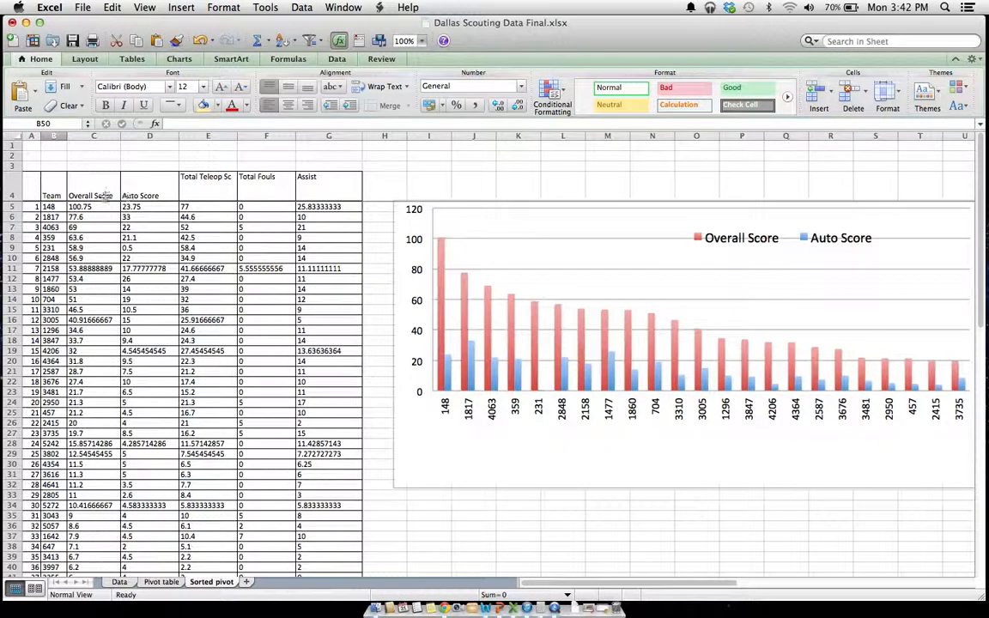
pyautogui.moveTo(104, 195); pyautogui.dragTo(96, 226)
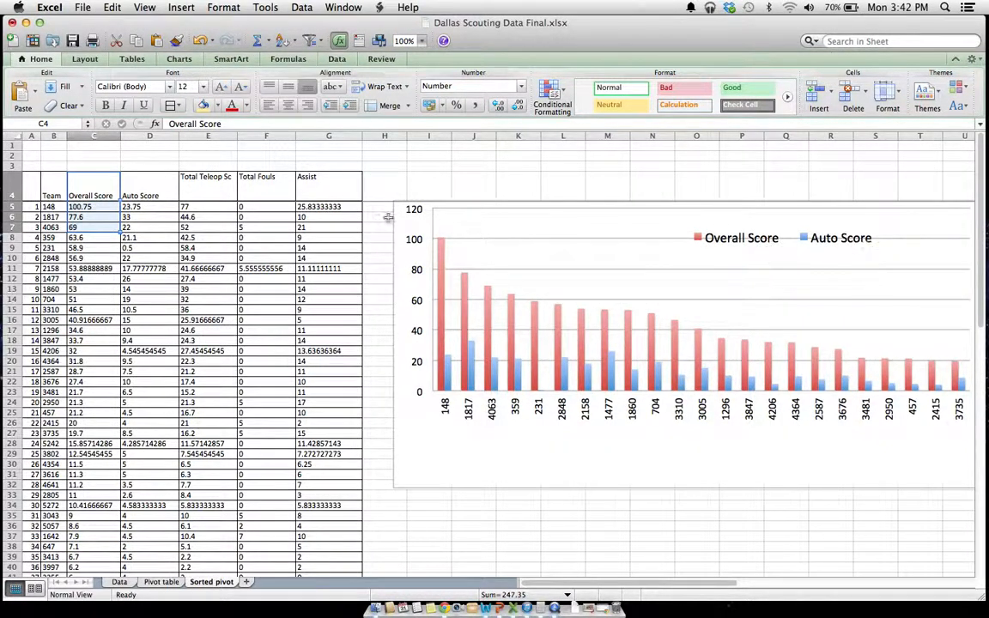
pyautogui.moveTo(137, 195); pyautogui.dragTo(170, 225)
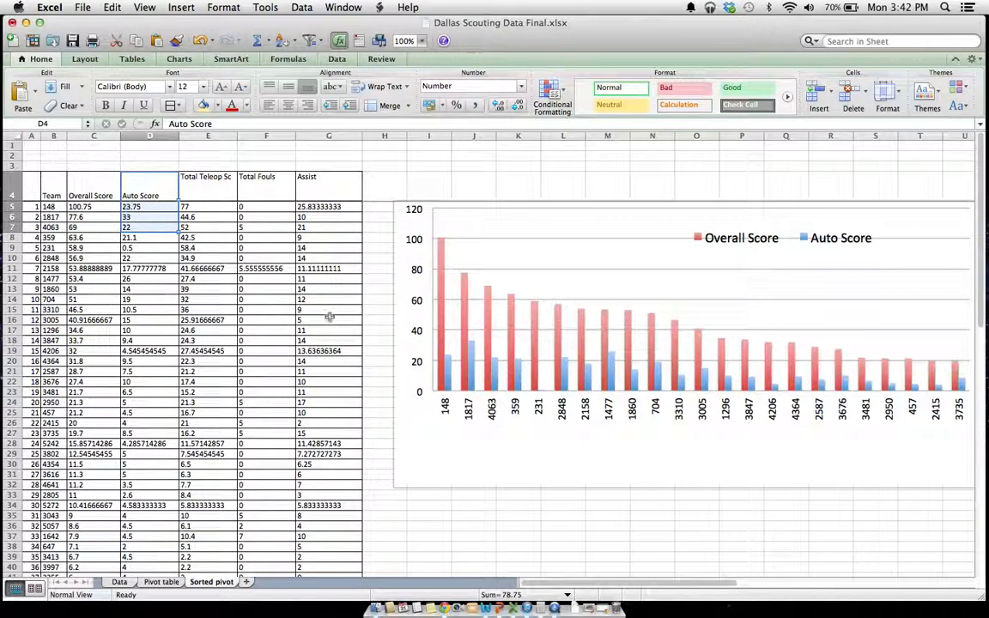
pyautogui.click(324, 350)
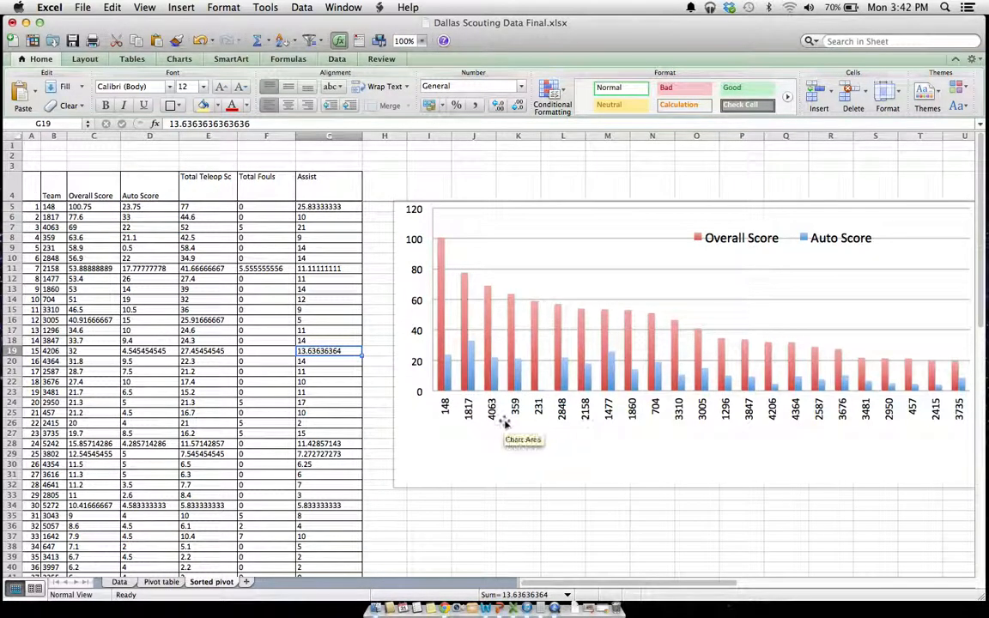